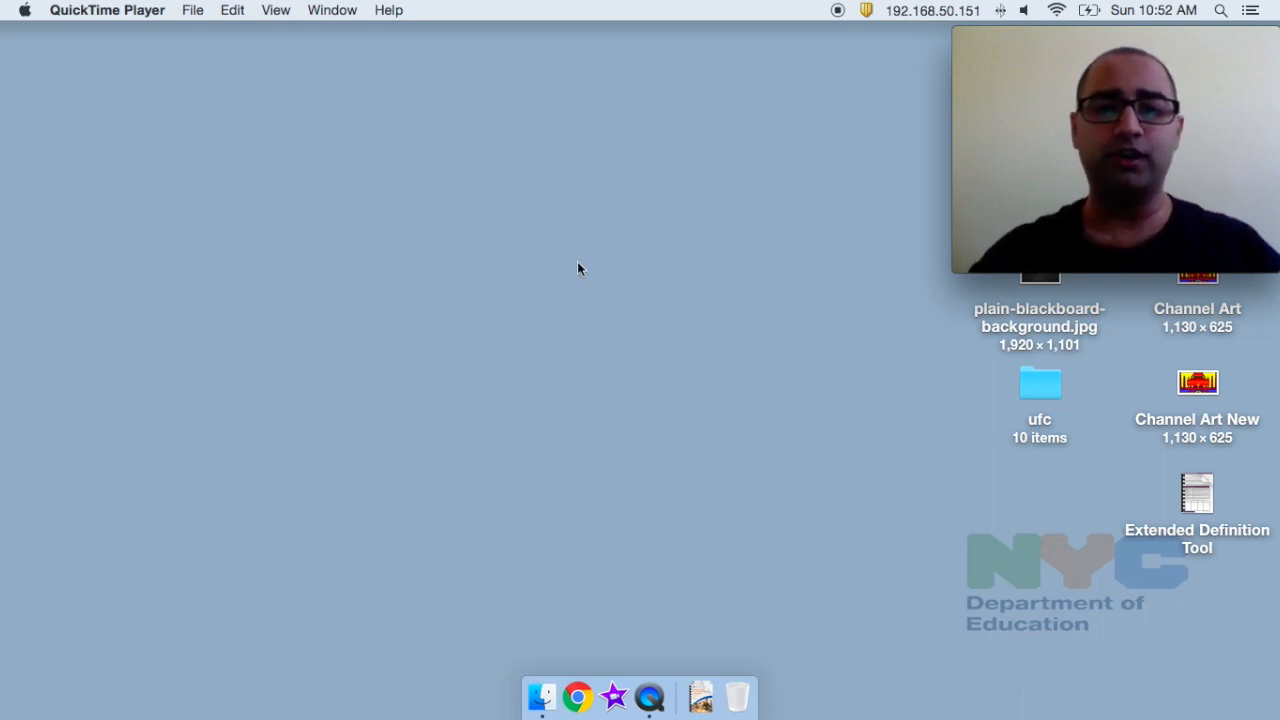
# Launch iMovie and start a new movie project.
pyautogui.click(1218, 12)
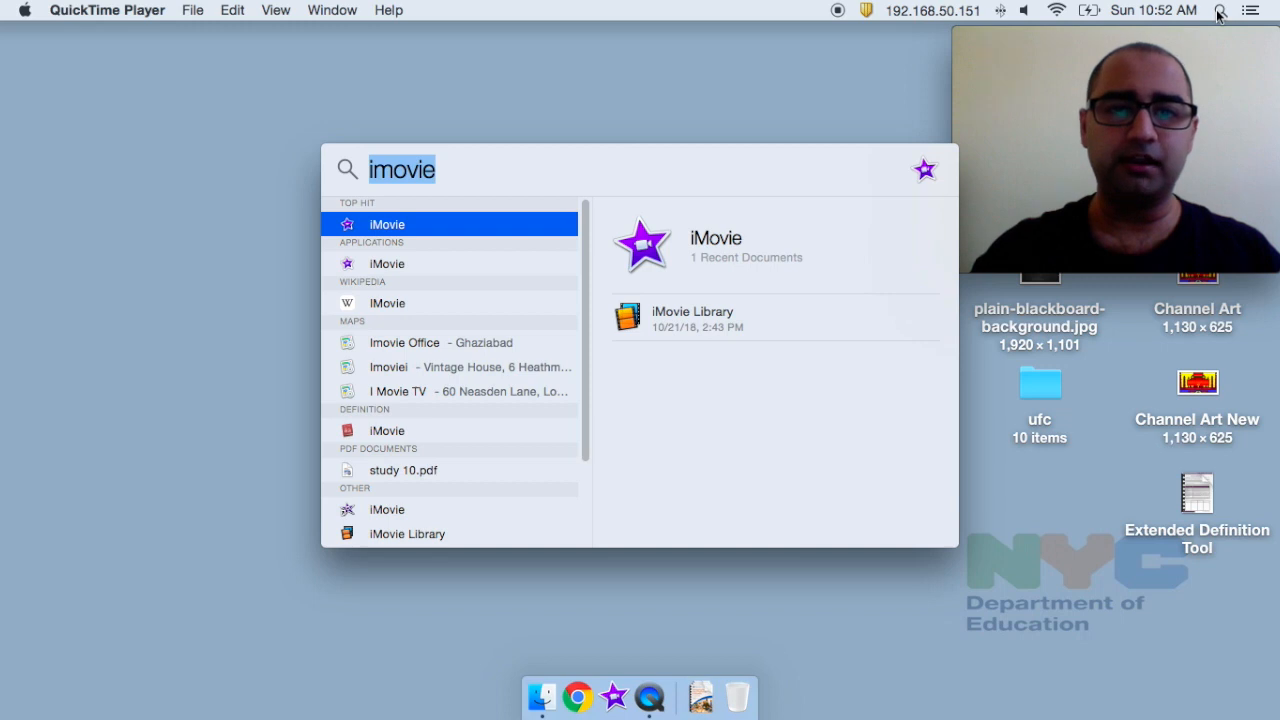
pyautogui.press('Return')
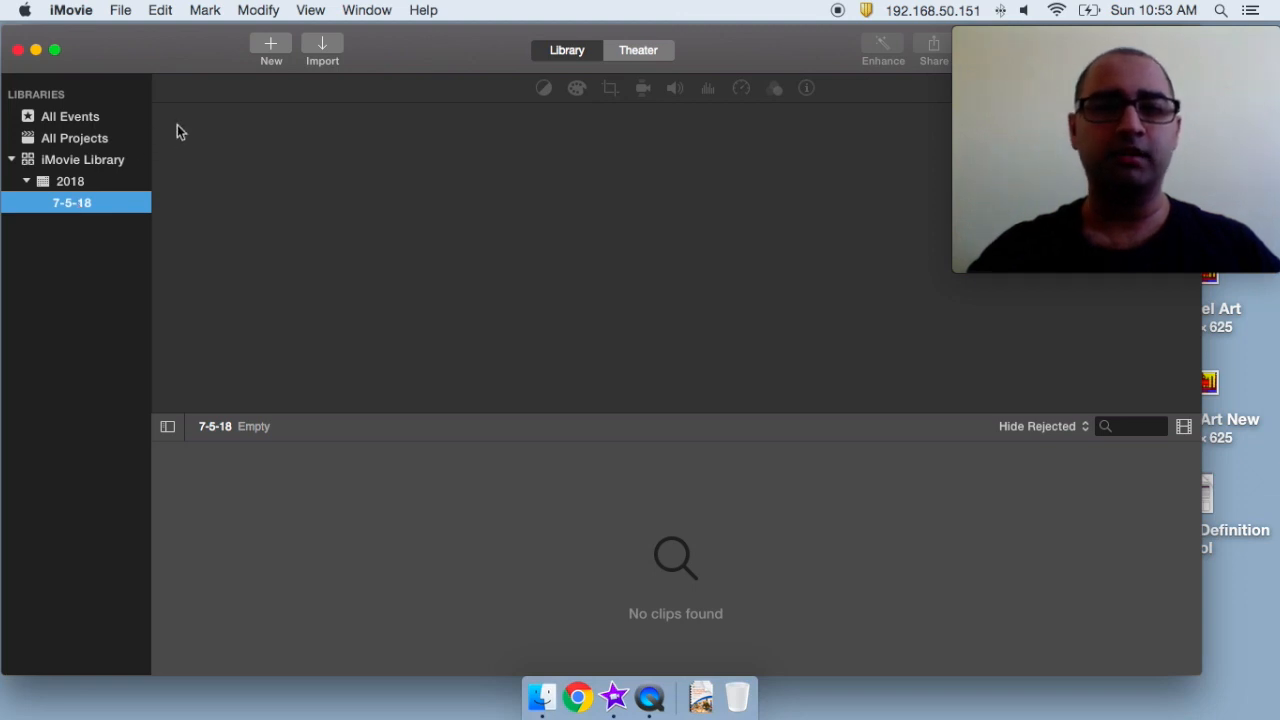
pyautogui.click(269, 48)
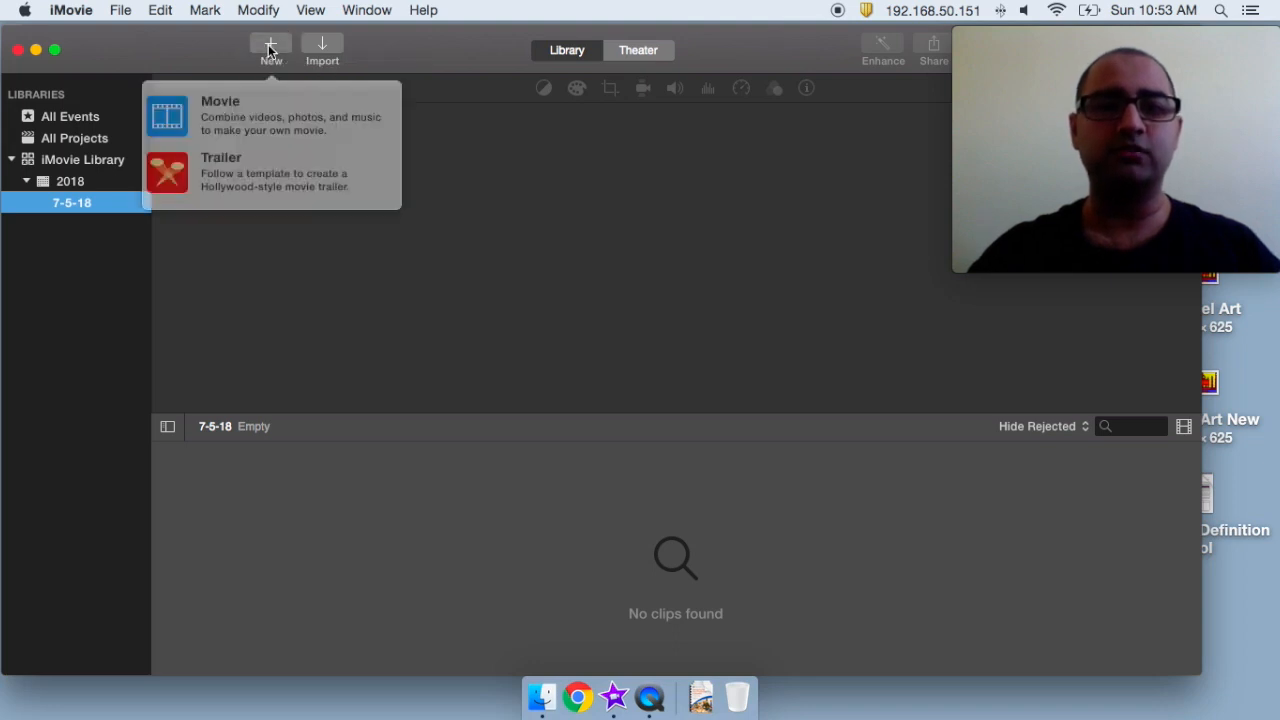
pyautogui.click(251, 120)
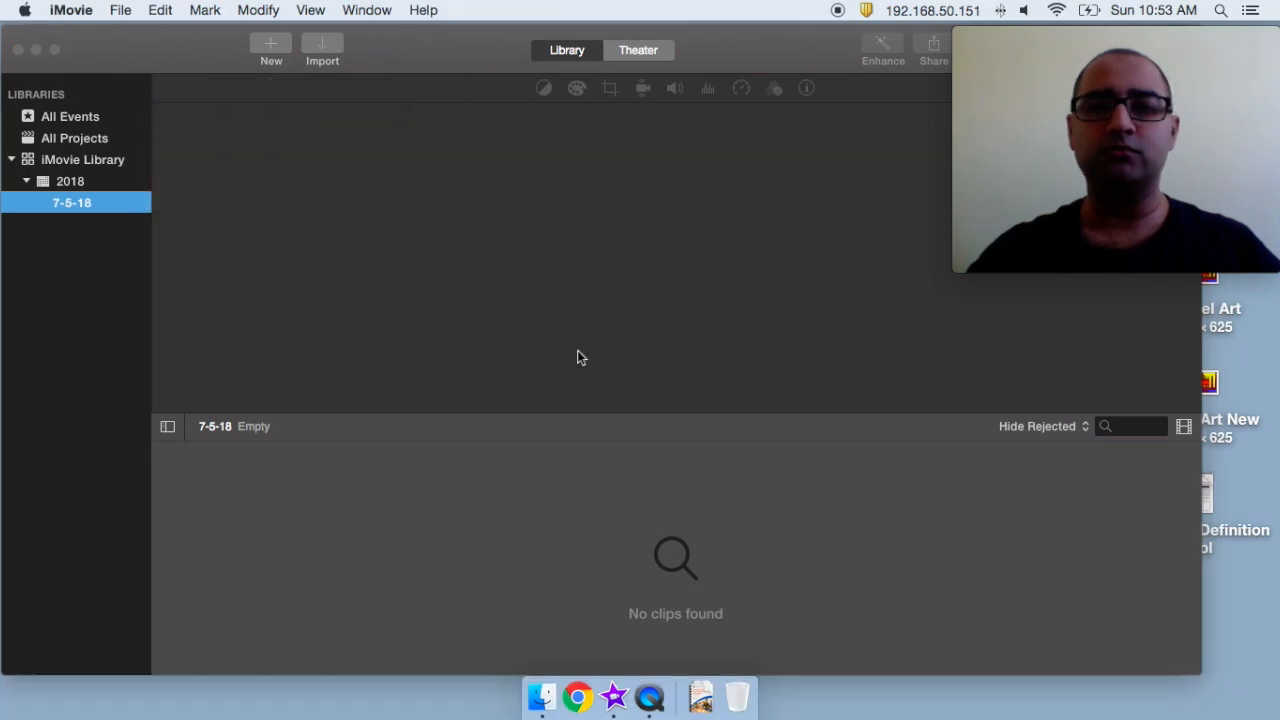
# Create the movie with the Photo Album theme and name it Memories.
pyautogui.scroll(-1, 678, 340)
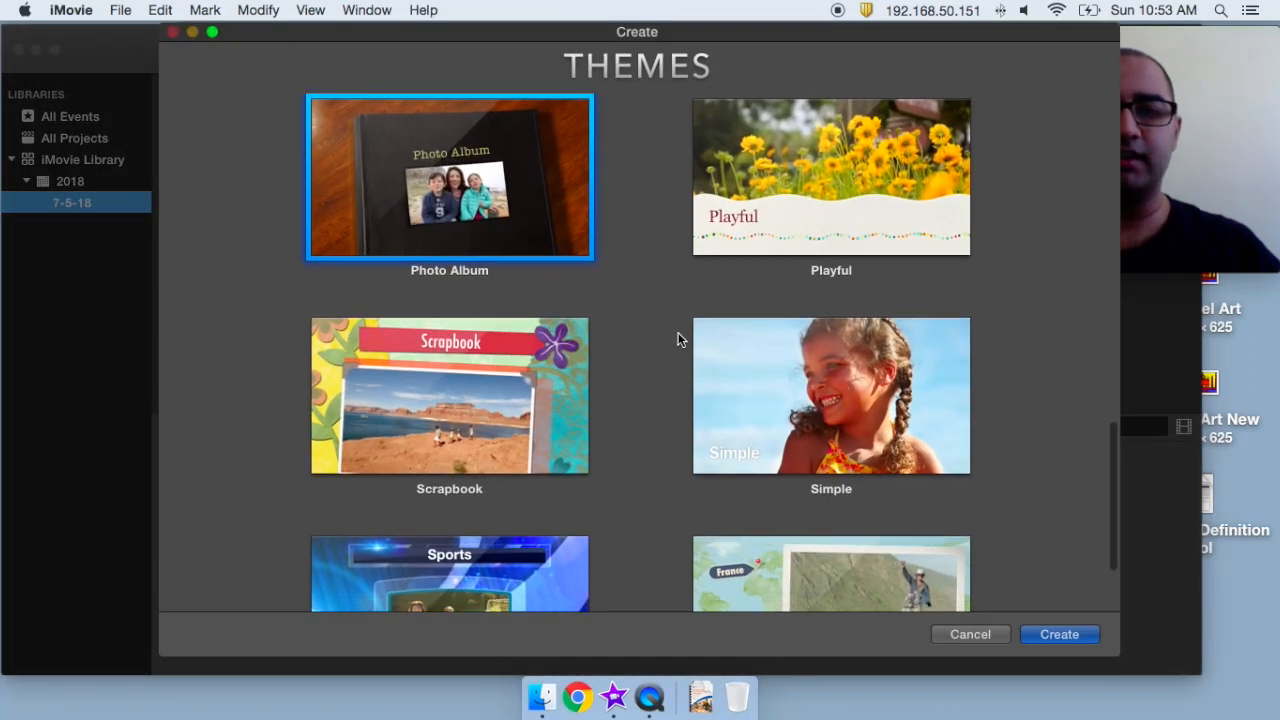
pyautogui.scroll(4, 677, 335)
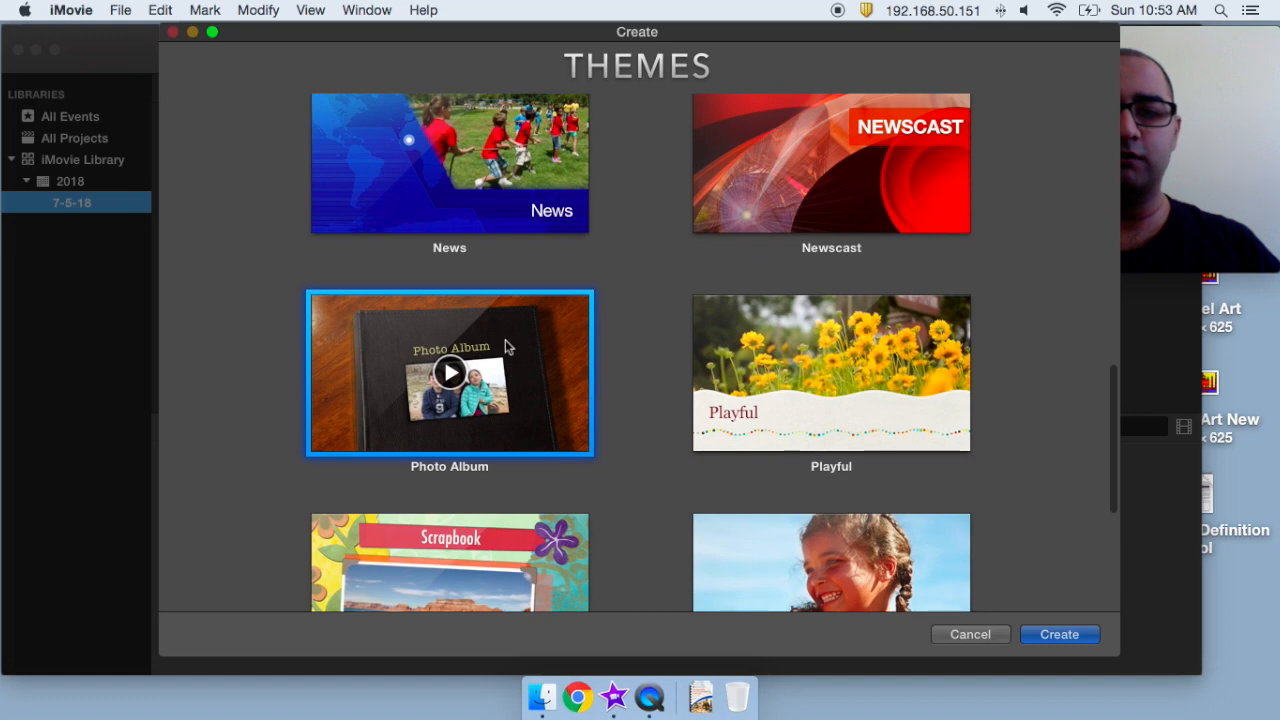
pyautogui.scroll(8, 660, 358)
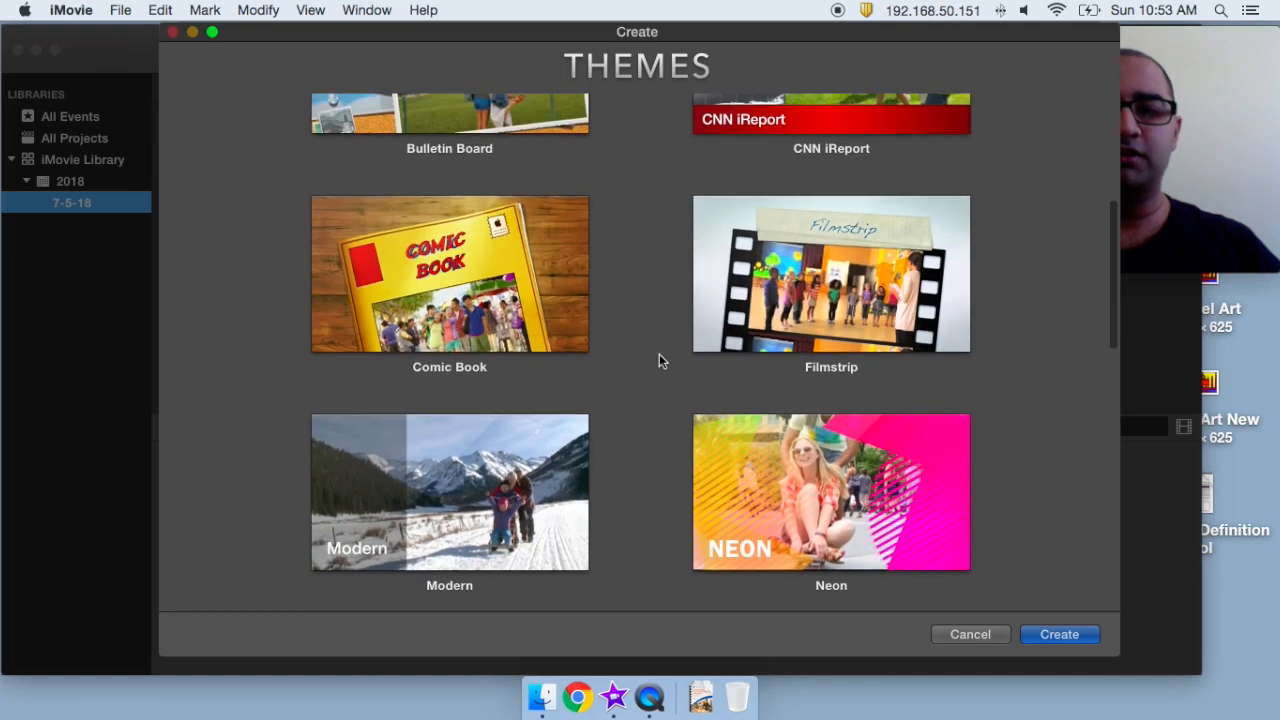
pyautogui.scroll(5, 659, 355)
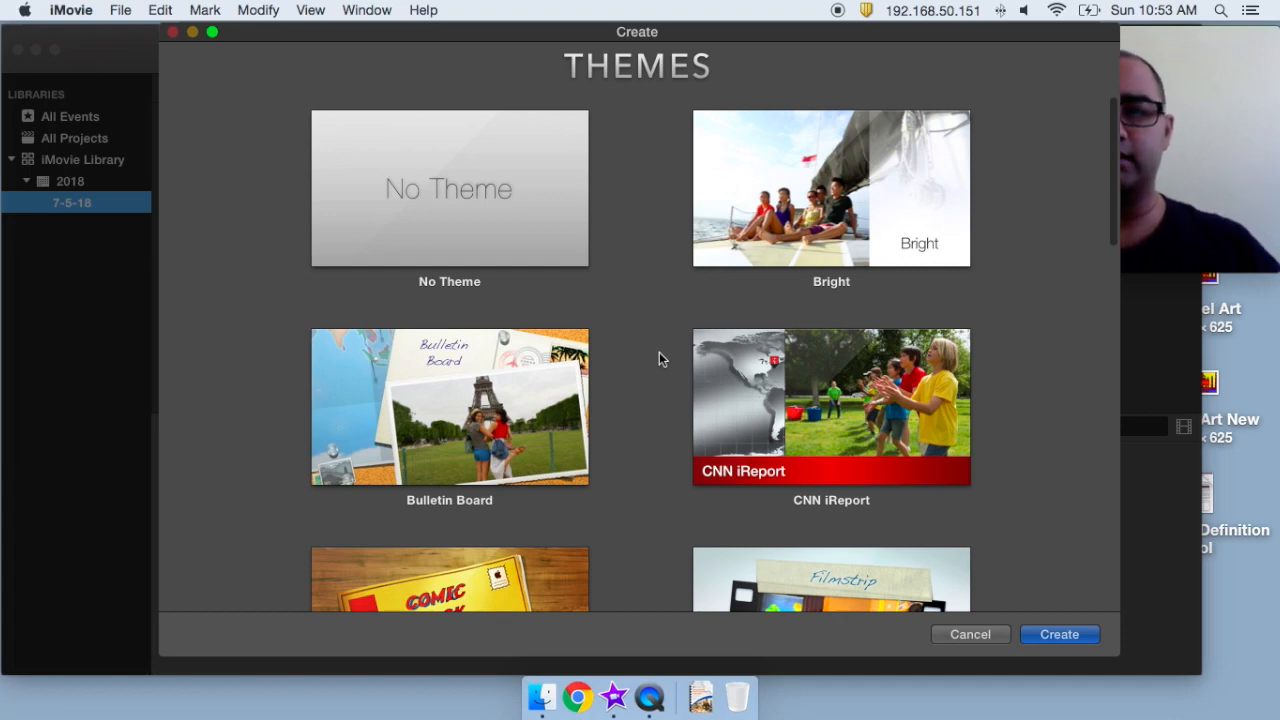
pyautogui.scroll(-1, 659, 359)
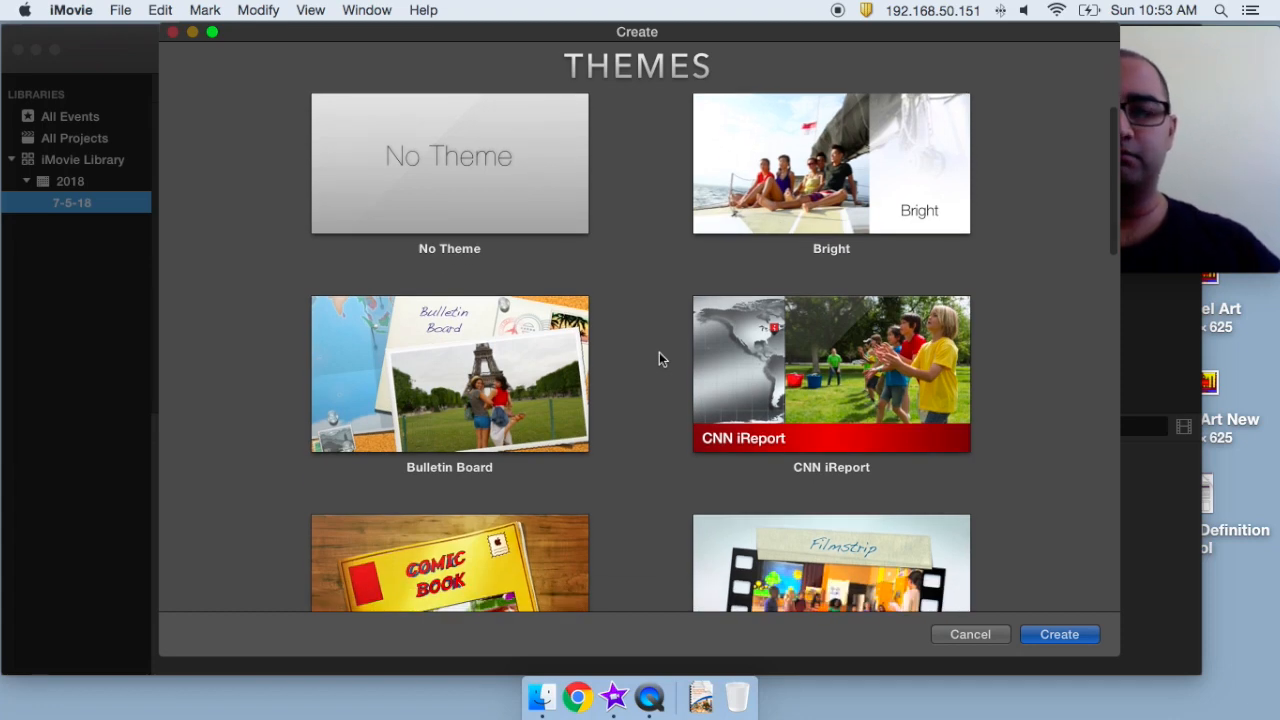
pyautogui.scroll(-10, 659, 353)
pyautogui.scroll(-15, 645, 350)
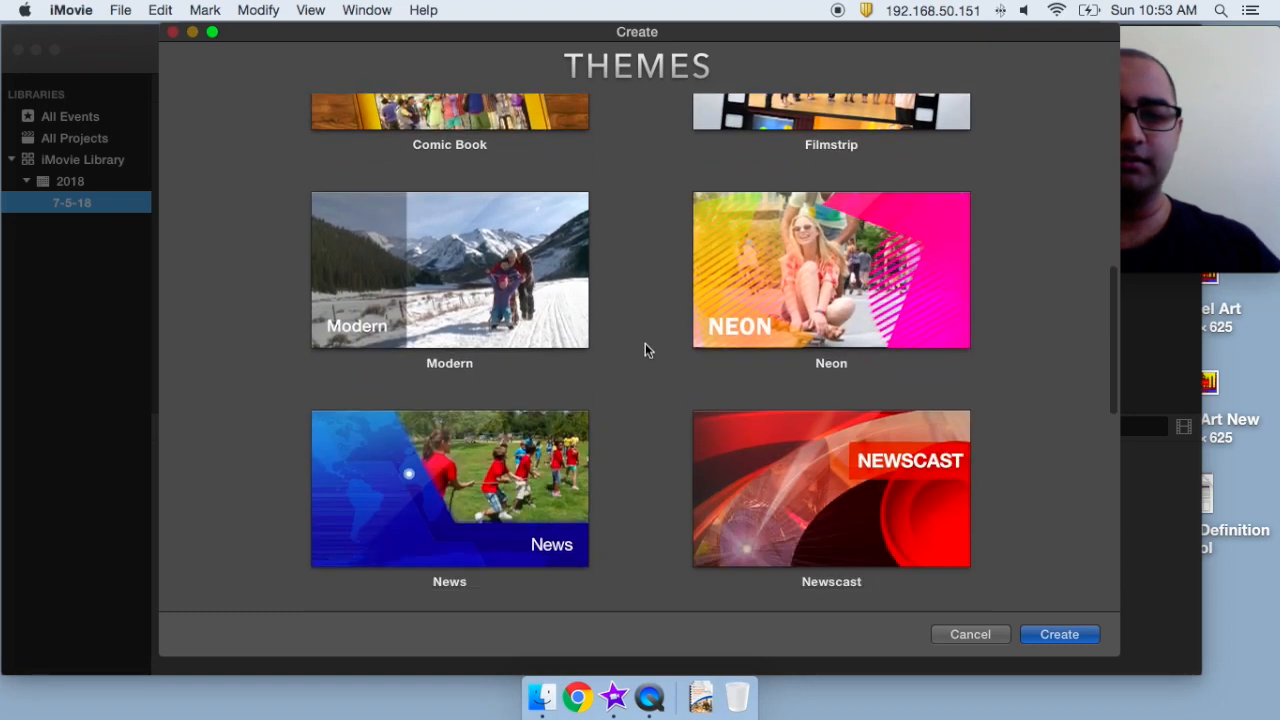
pyautogui.moveTo(447, 243)
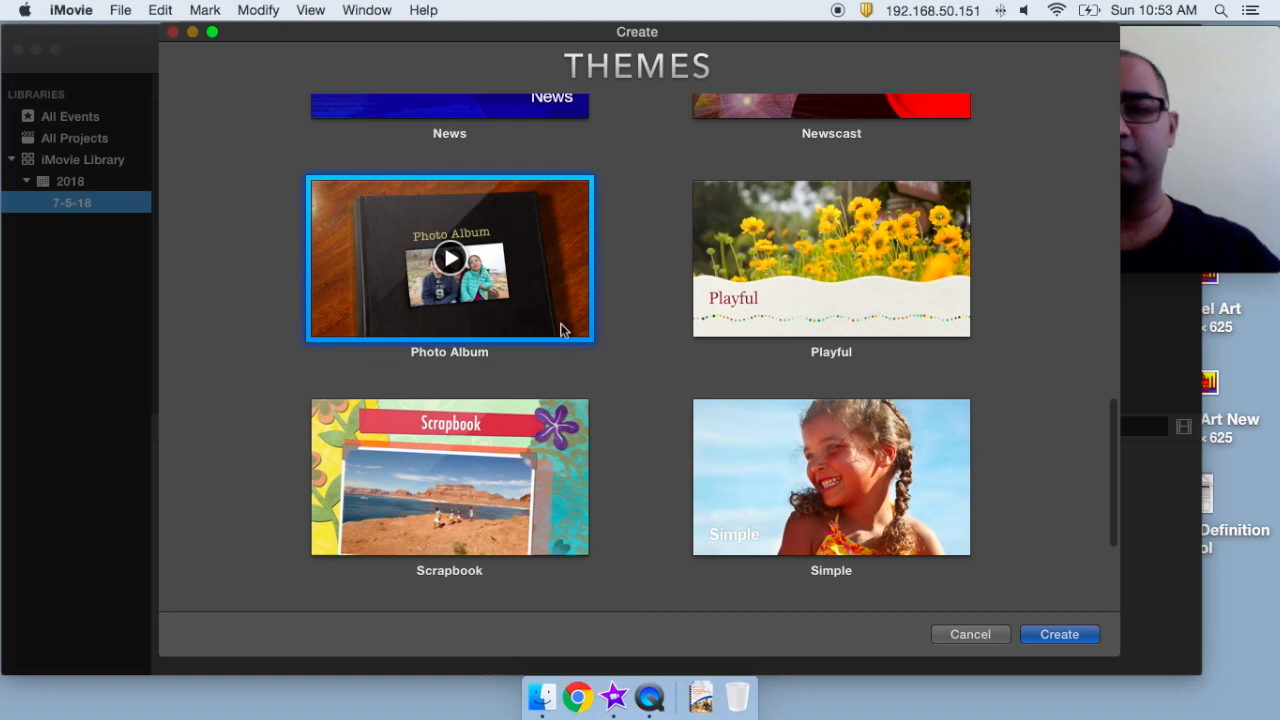
pyautogui.scroll(-5, 562, 328)
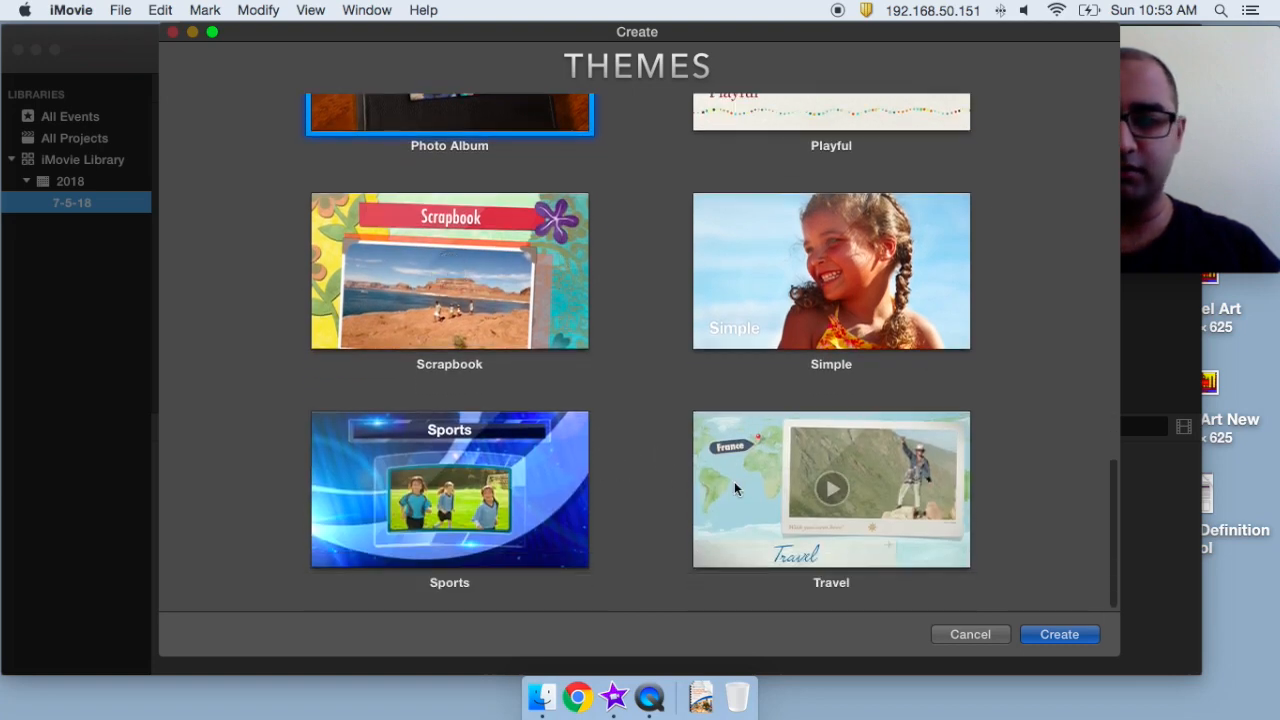
pyautogui.scroll(5, 610, 470)
pyautogui.doubleClick(532, 316)
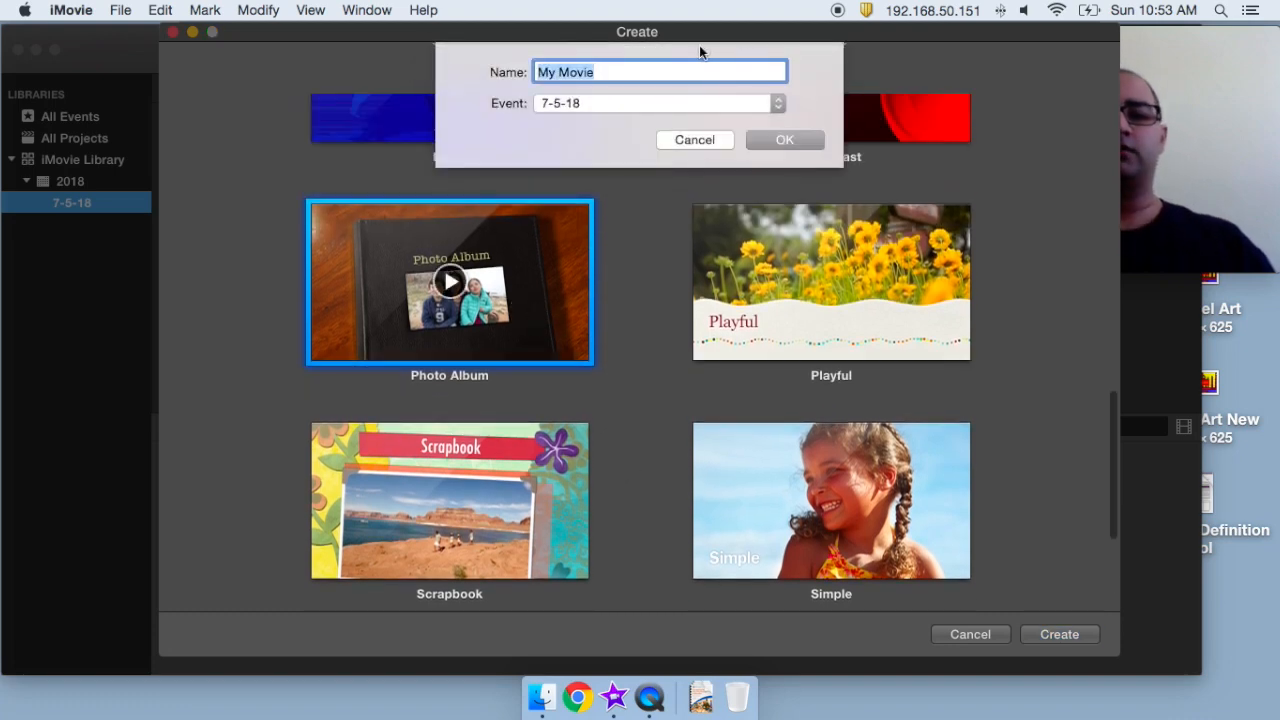
pyautogui.write('Memories')
pyautogui.press('Return')
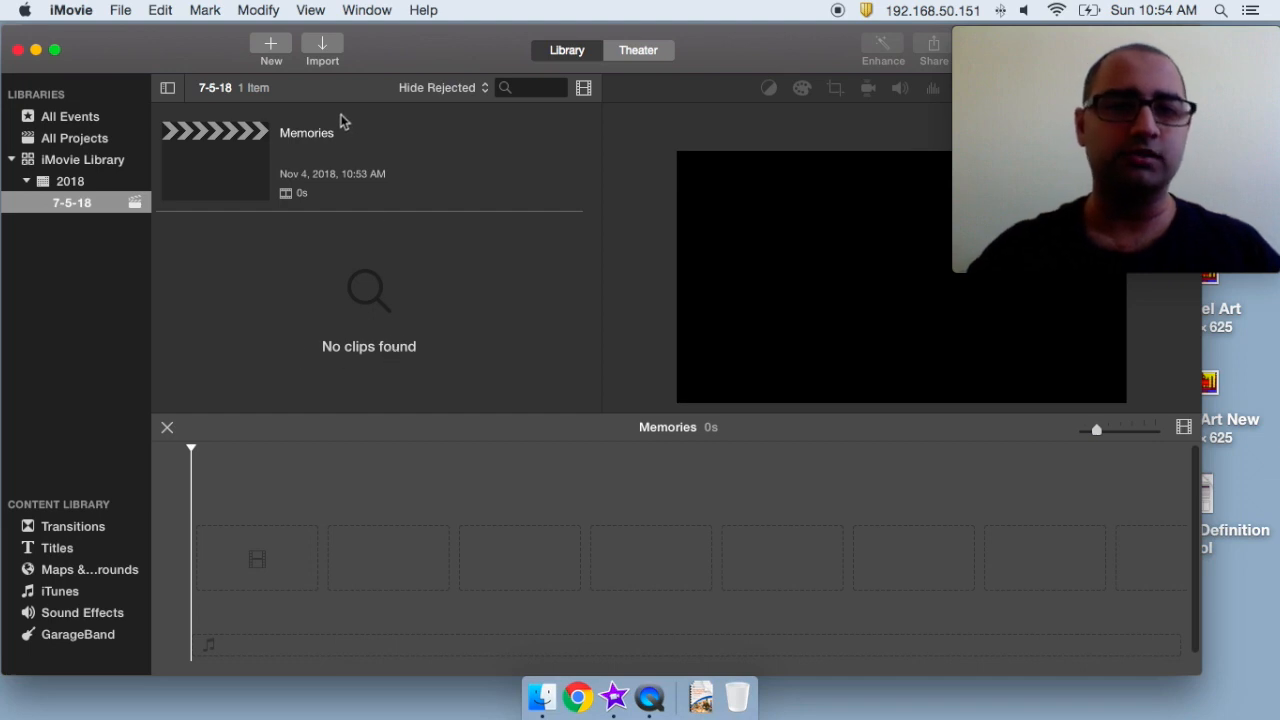
# Import all images from the ufc folder on the Desktop into the 7-5-18 event.
pyautogui.click(322, 48)
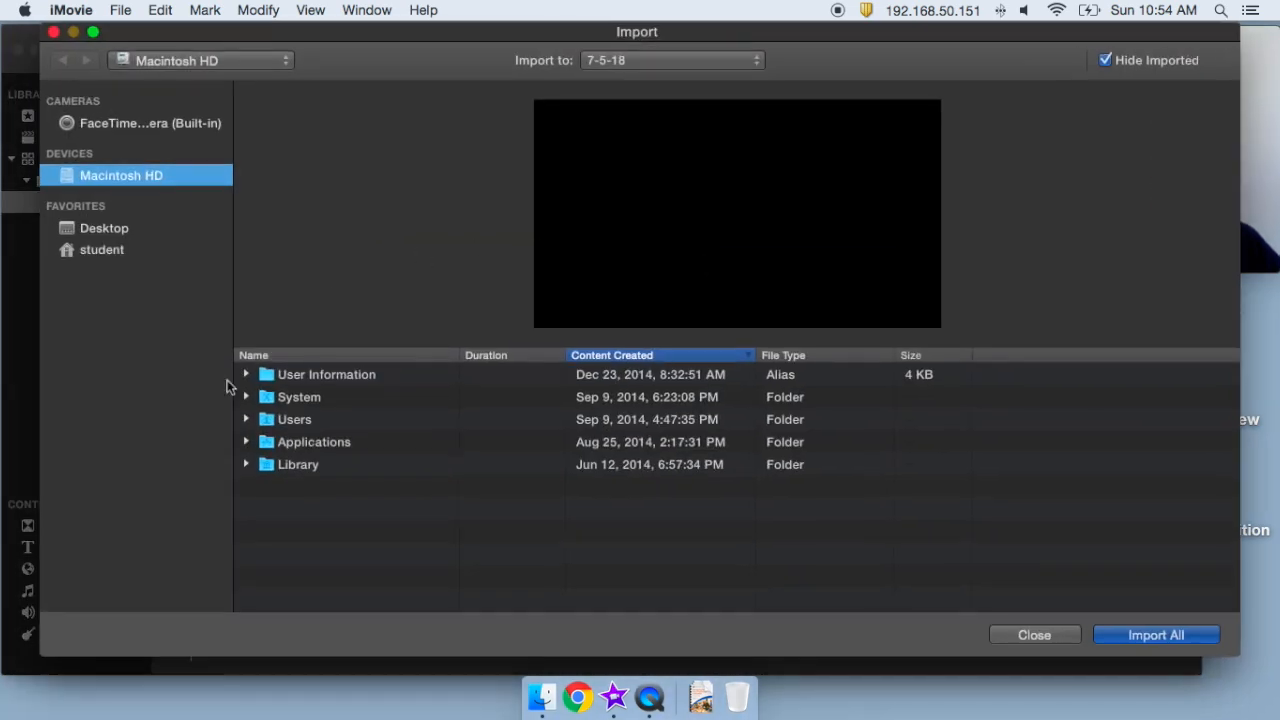
pyautogui.click(124, 236)
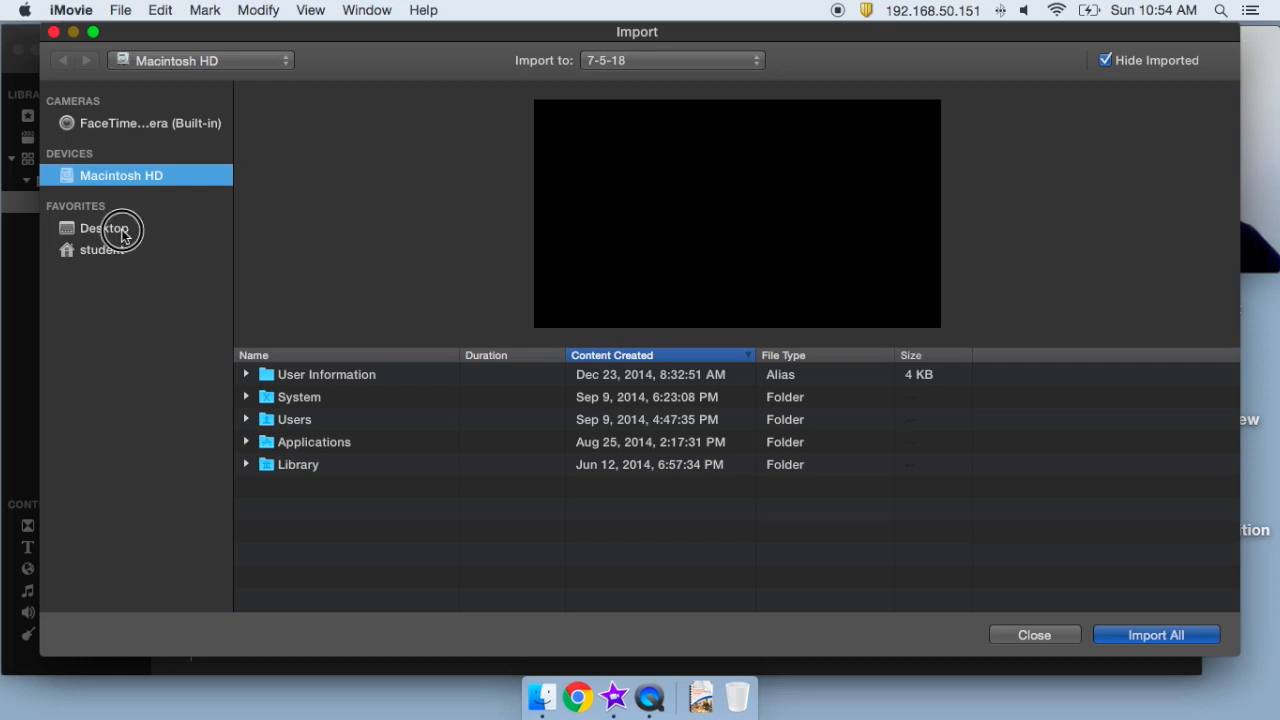
pyautogui.click(338, 425)
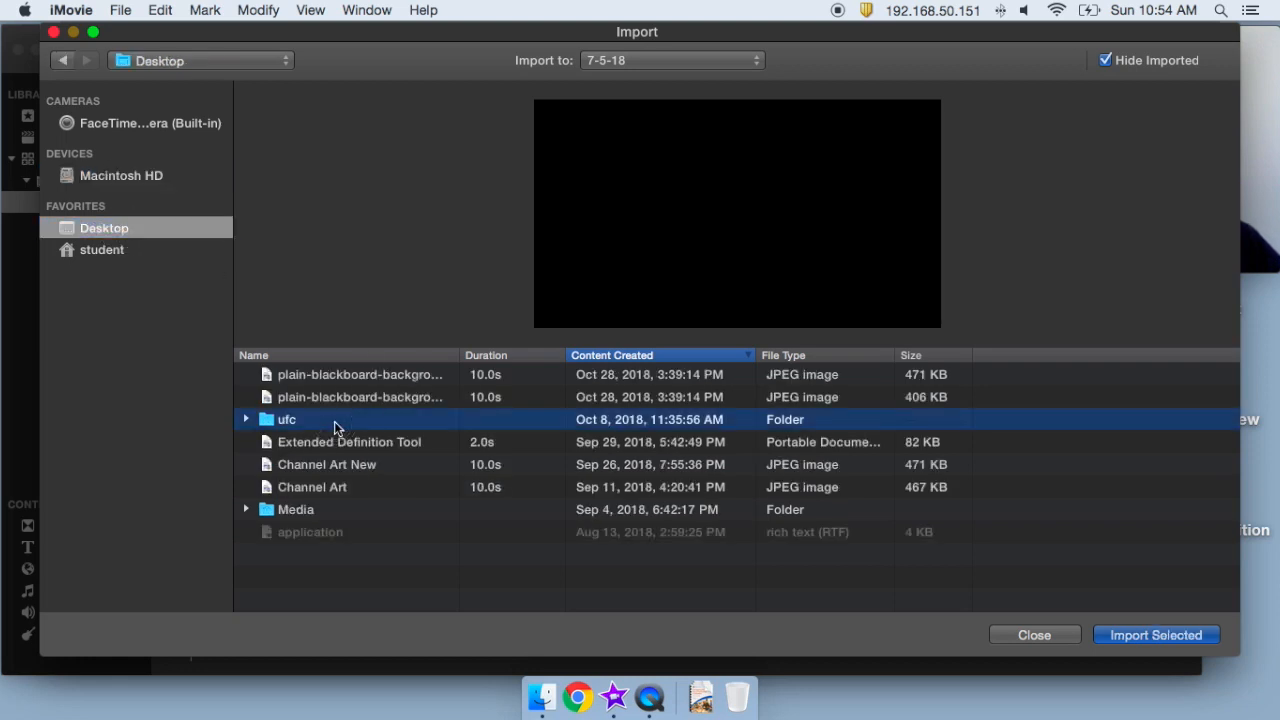
pyautogui.doubleClick(334, 423)
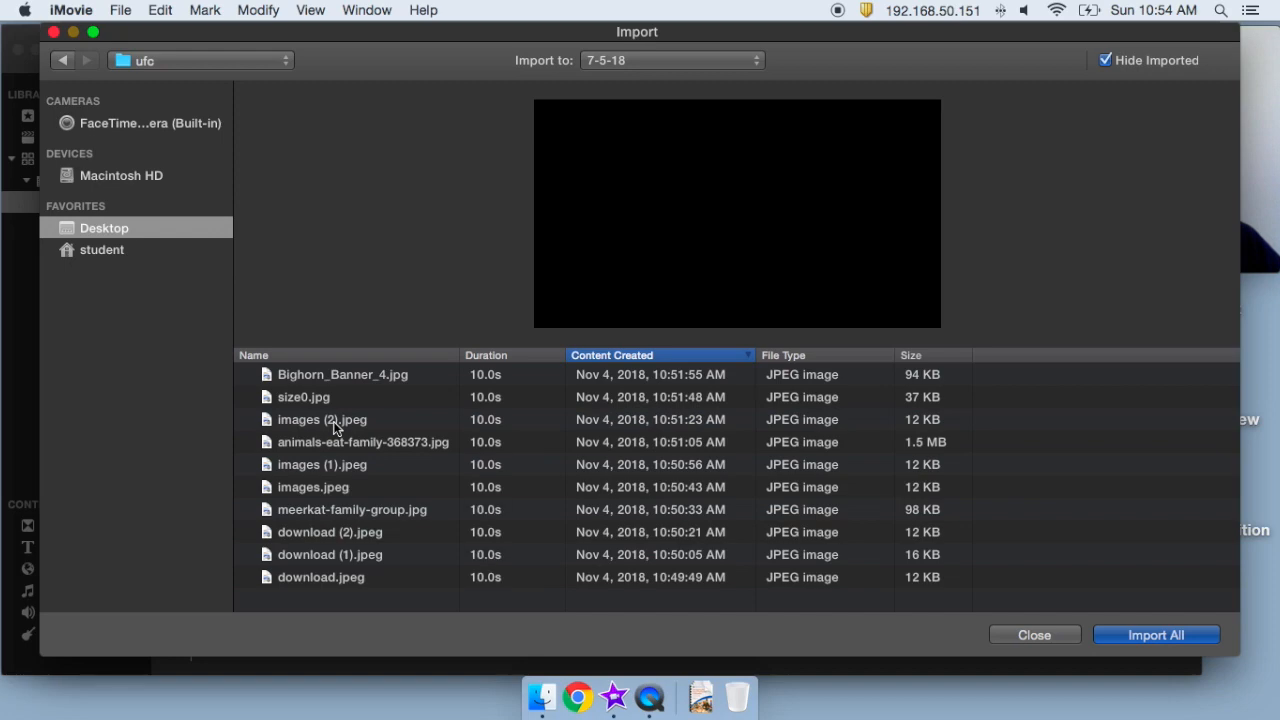
pyautogui.click(326, 376)
pyautogui.press('super+a')
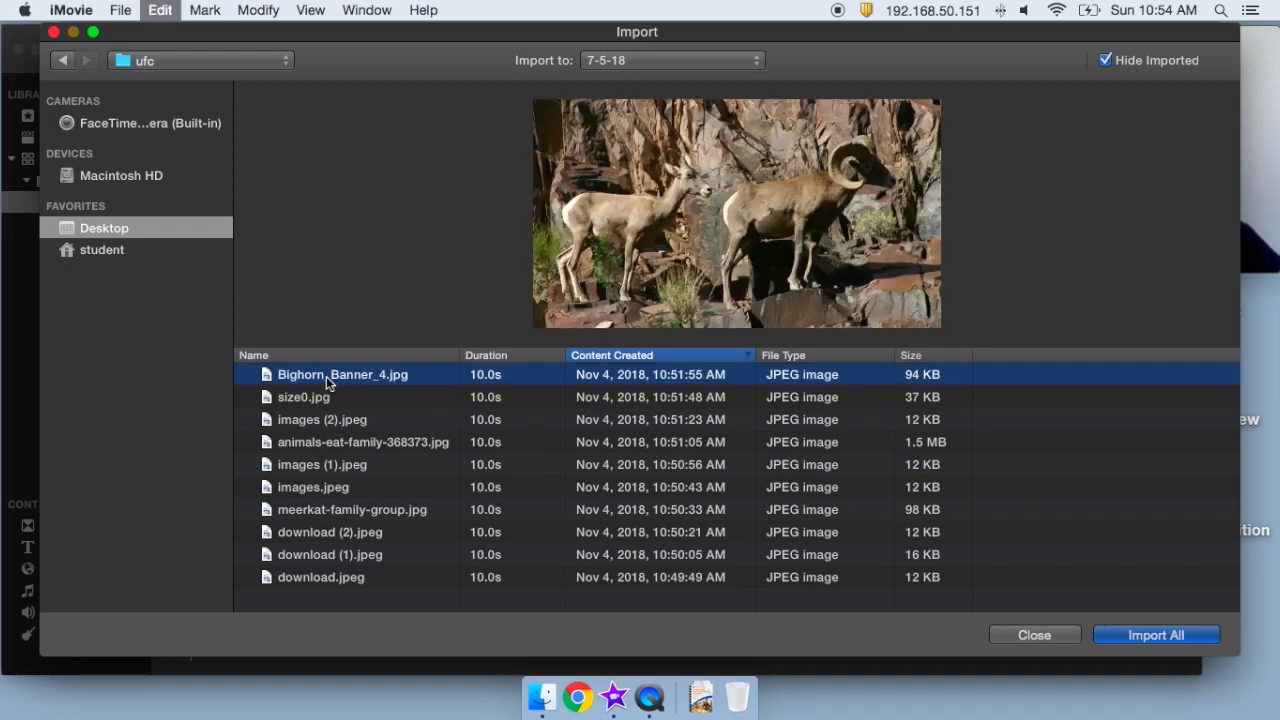
pyautogui.press('Return')
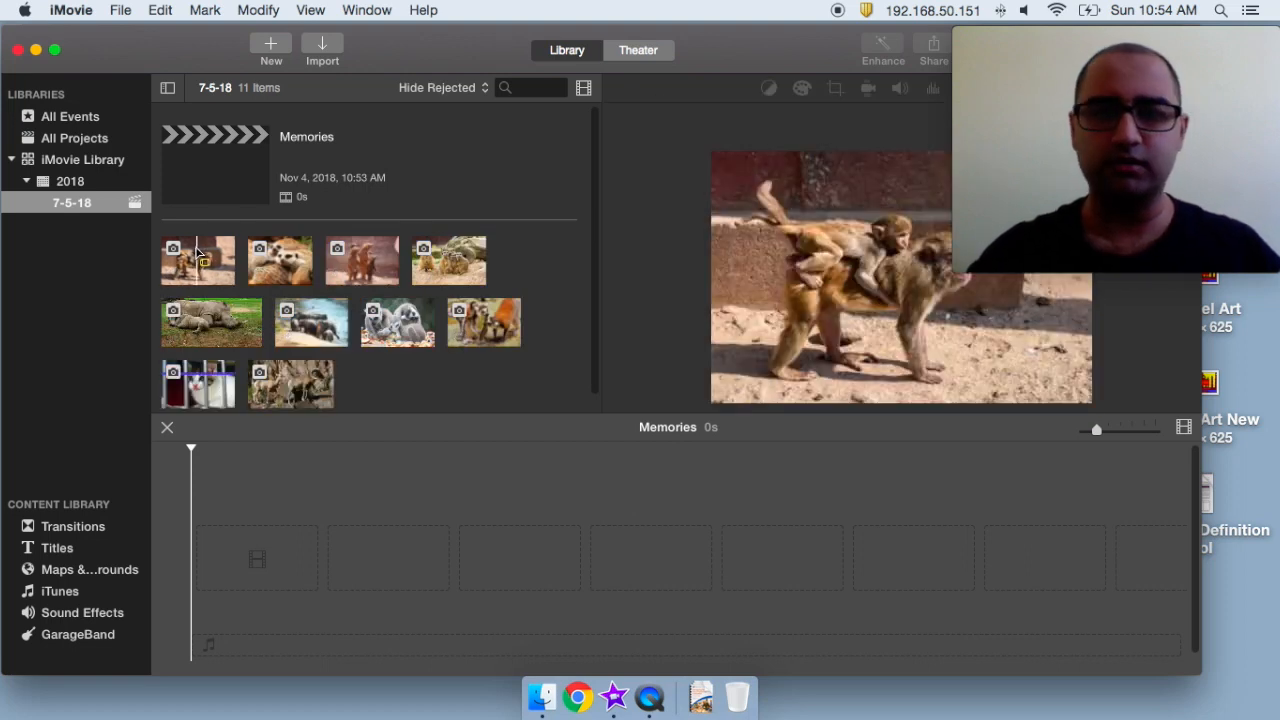
# Add the bighorn sheep photo to the empty timeline as the first clip.
pyautogui.click(197, 251)
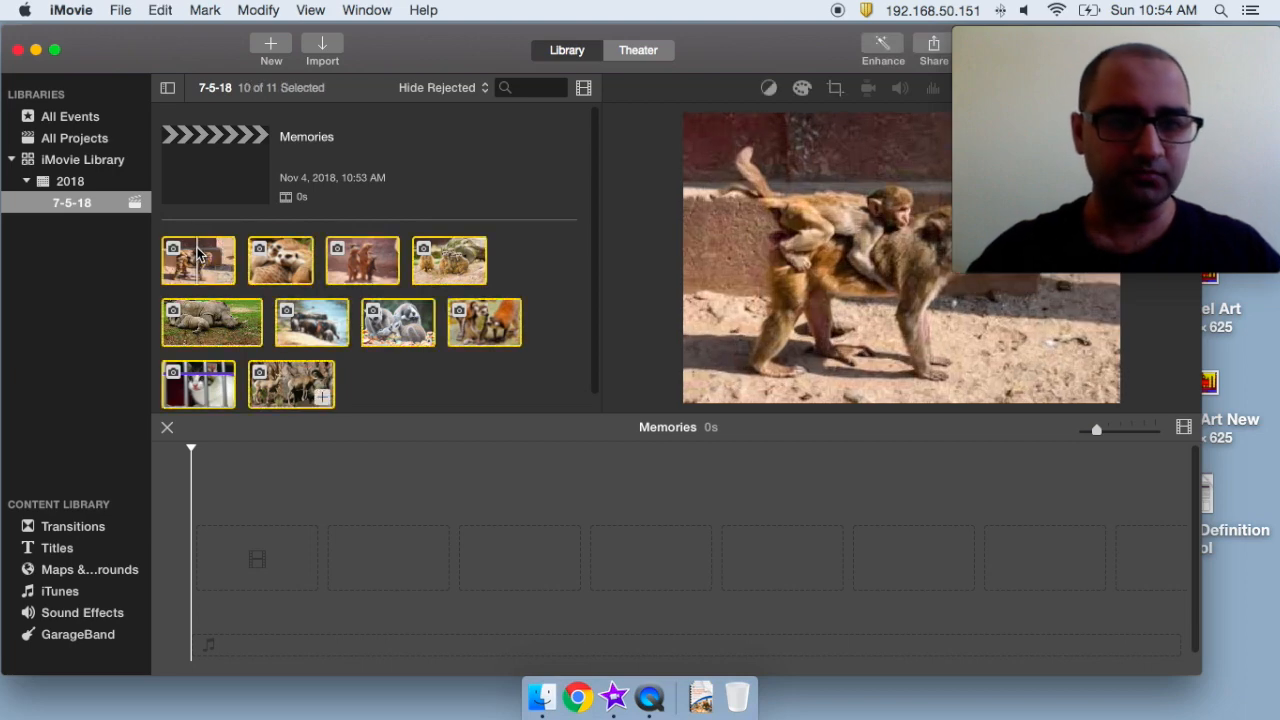
pyautogui.click(230, 255)
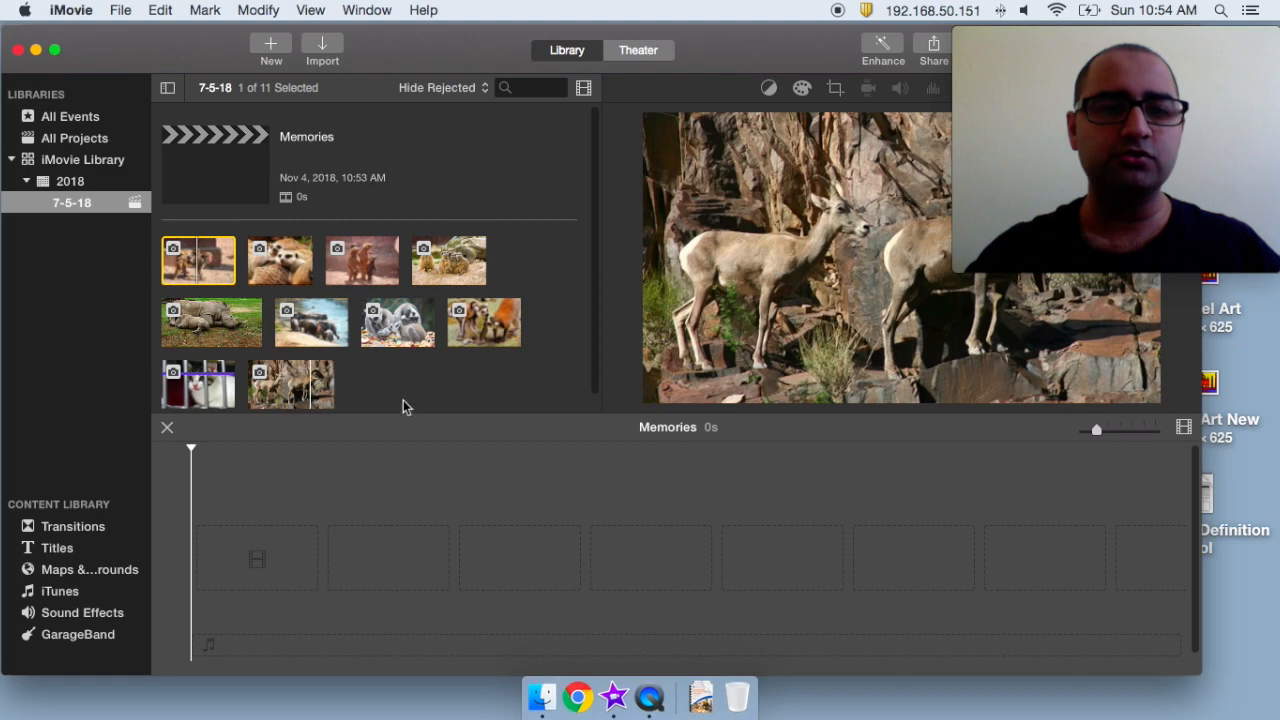
pyautogui.click(288, 386)
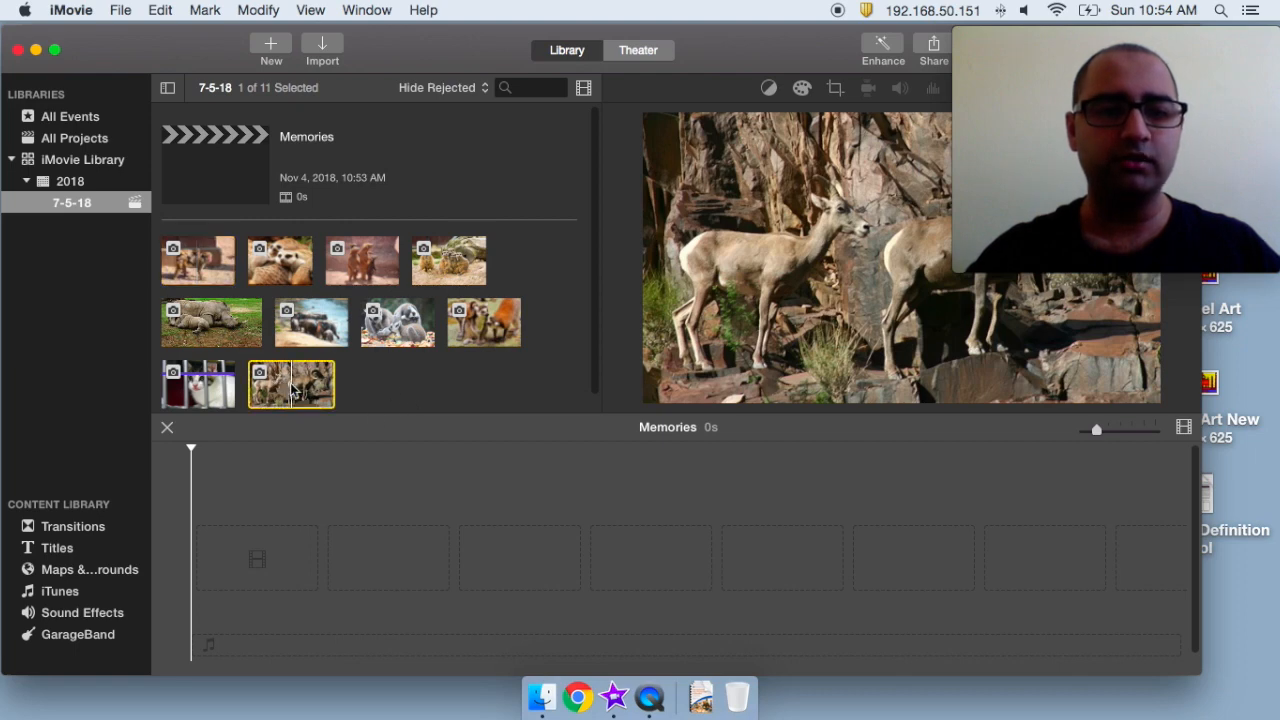
pyautogui.moveTo(291, 378); pyautogui.dragTo(229, 559)
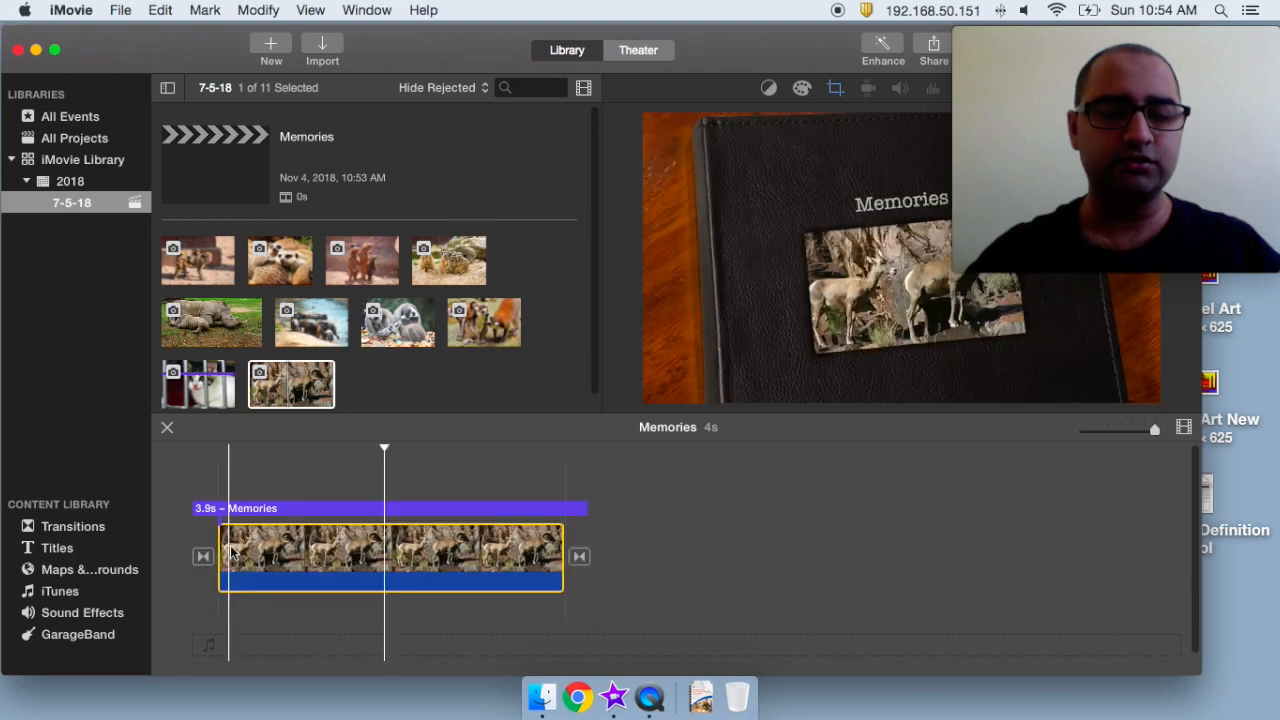
# Change the opening title above the first clip to "My Memory Book".
pyautogui.click(238, 512)
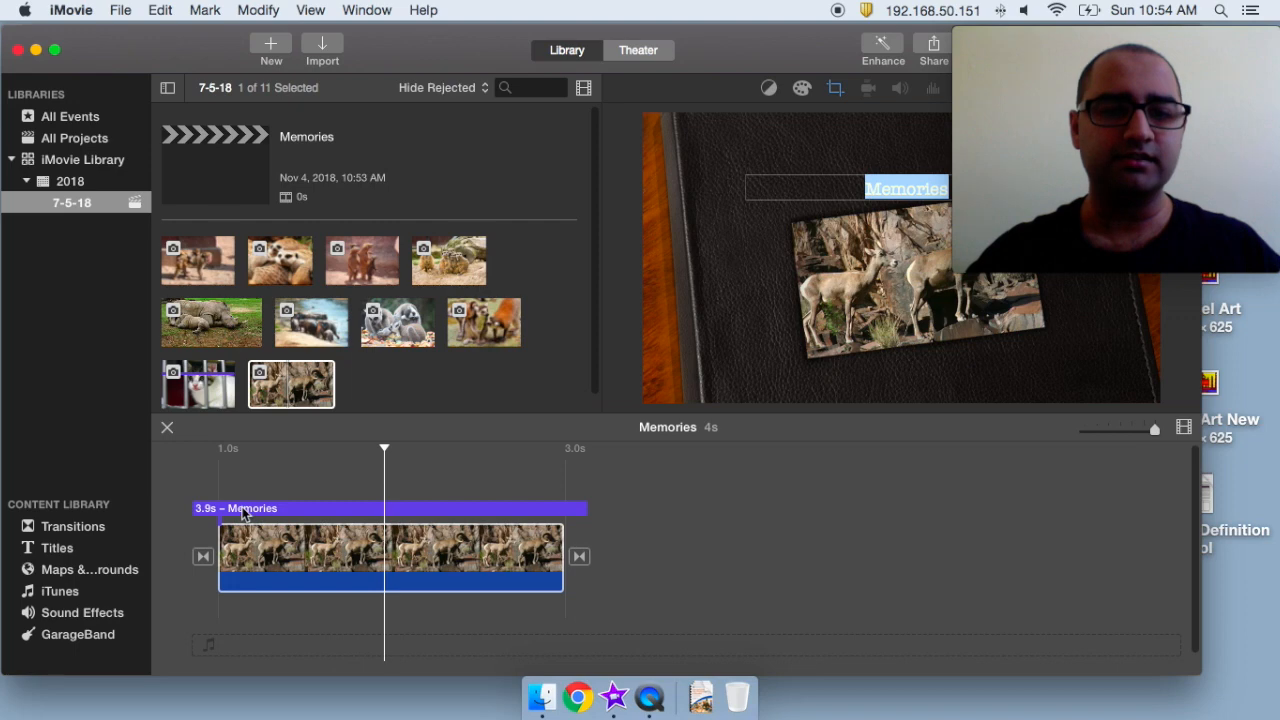
pyautogui.click(242, 510)
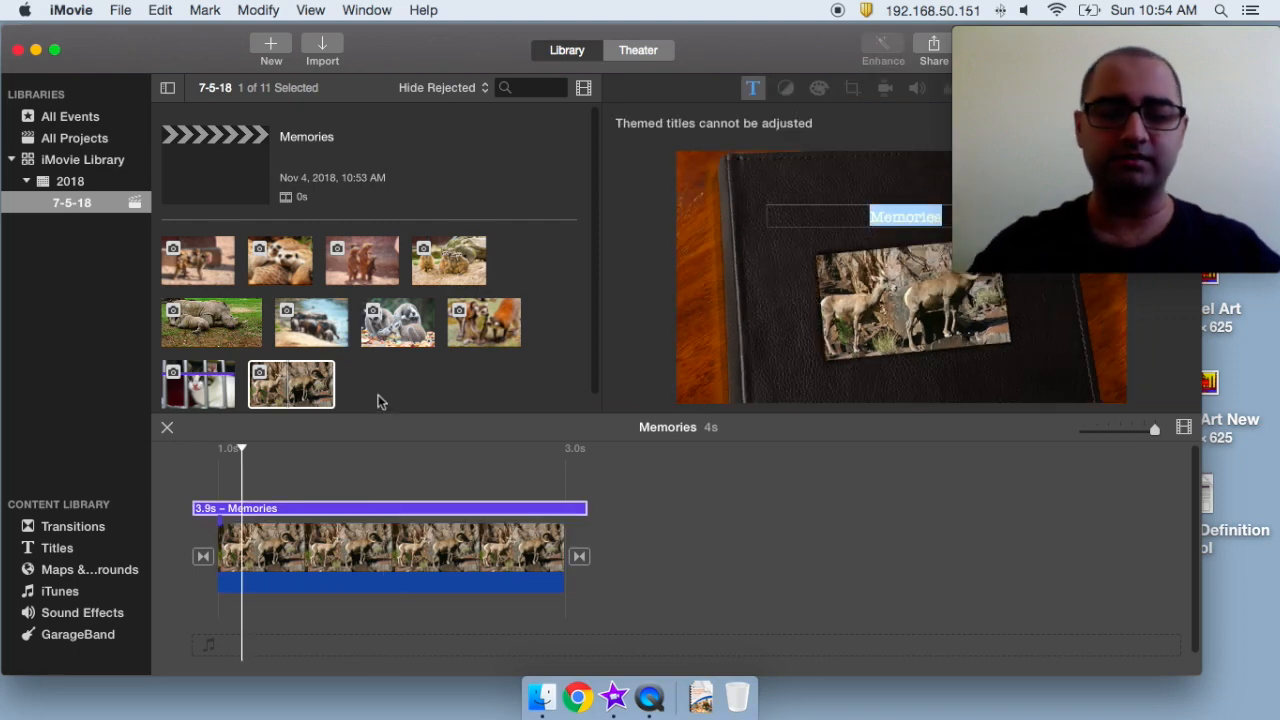
pyautogui.write('My')
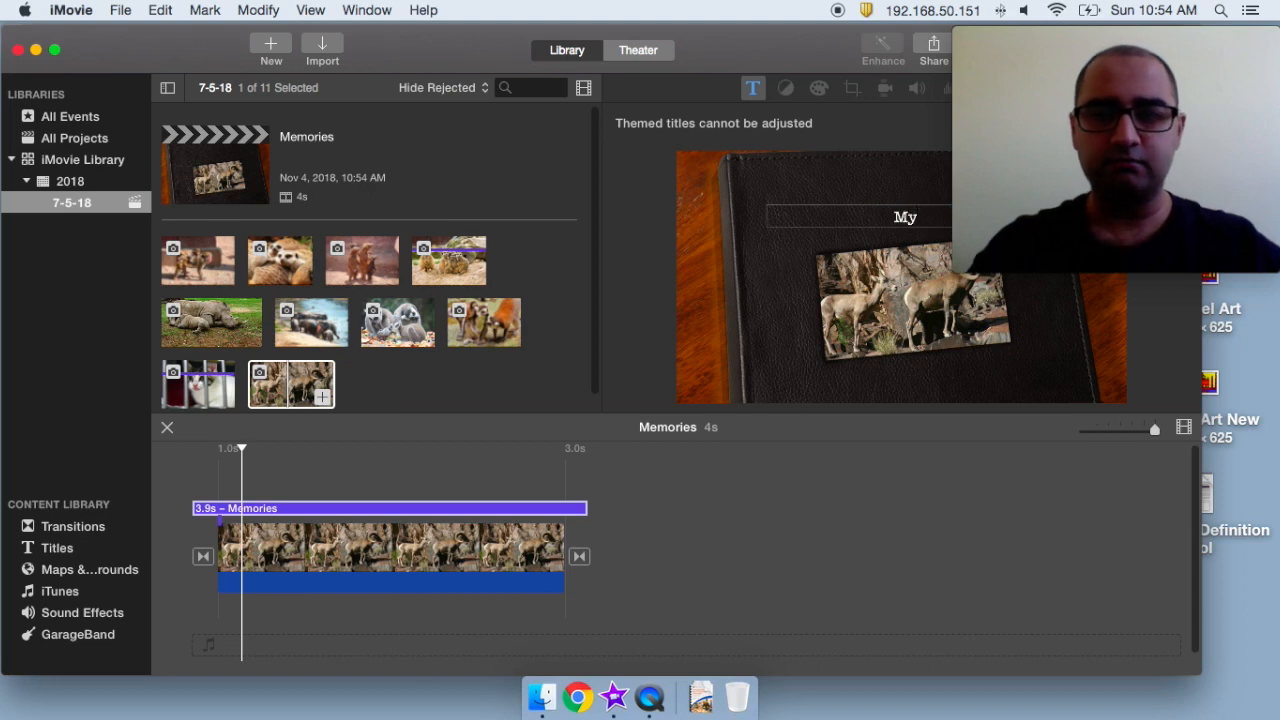
pyautogui.write(' Memory Bo')
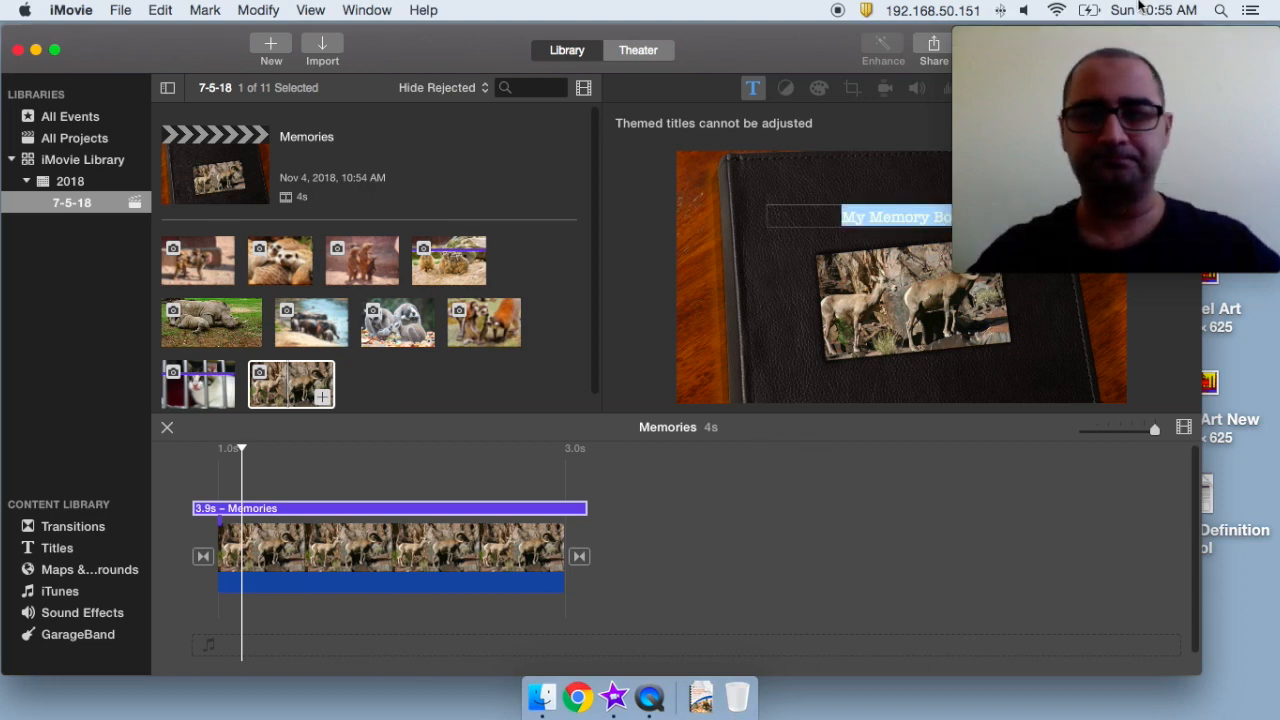
pyautogui.click(1147, 38)
pyautogui.moveTo(1147, 38); pyautogui.dragTo(1137, 374)
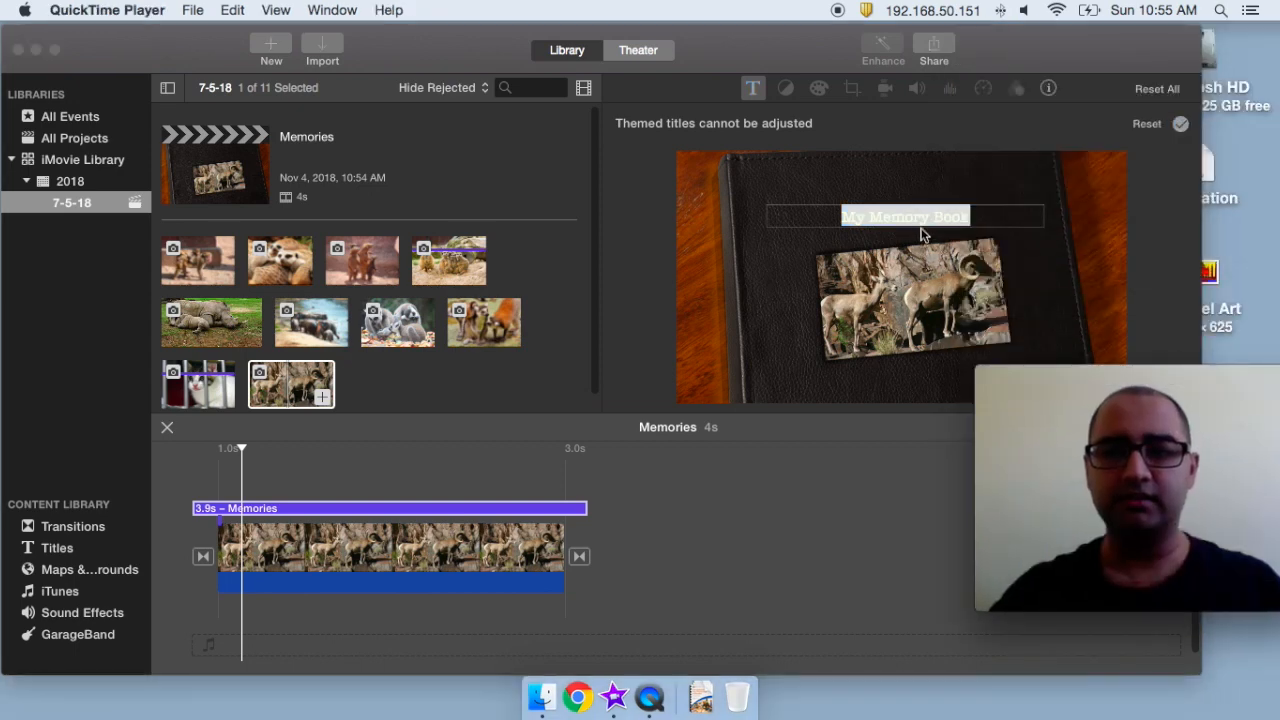
pyautogui.click(922, 224)
pyautogui.click(1121, 380)
pyautogui.moveTo(1121, 380); pyautogui.dragTo(1130, 40)
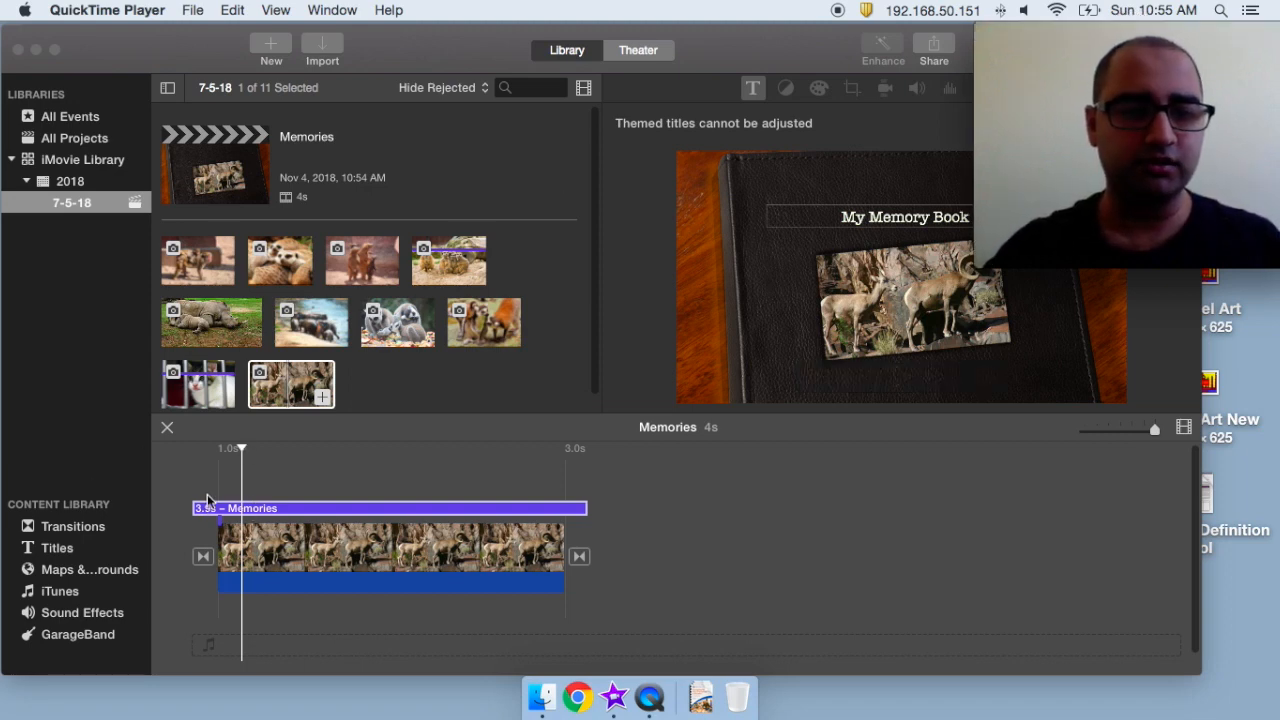
# Add the photo of the grey lemur family to the timeline after the bighorn sheep clip.
pyautogui.click(390, 330)
pyautogui.click(395, 326)
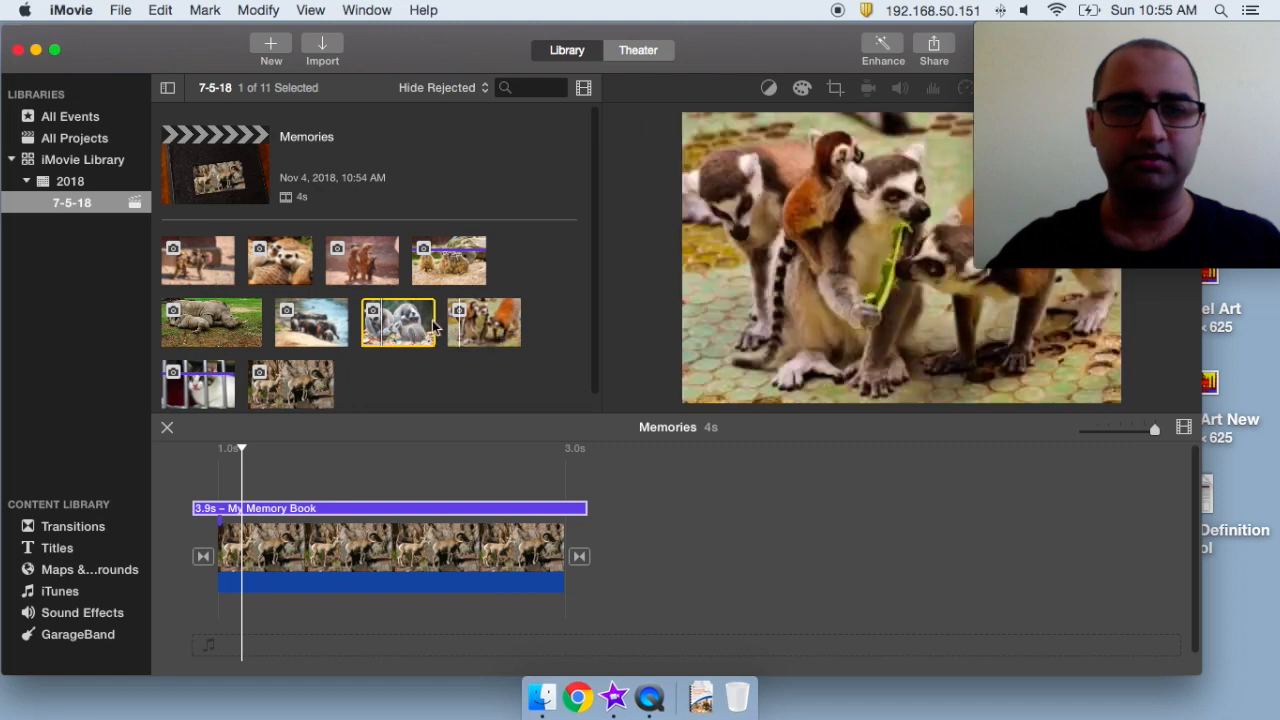
pyautogui.moveTo(400, 325); pyautogui.dragTo(620, 566)
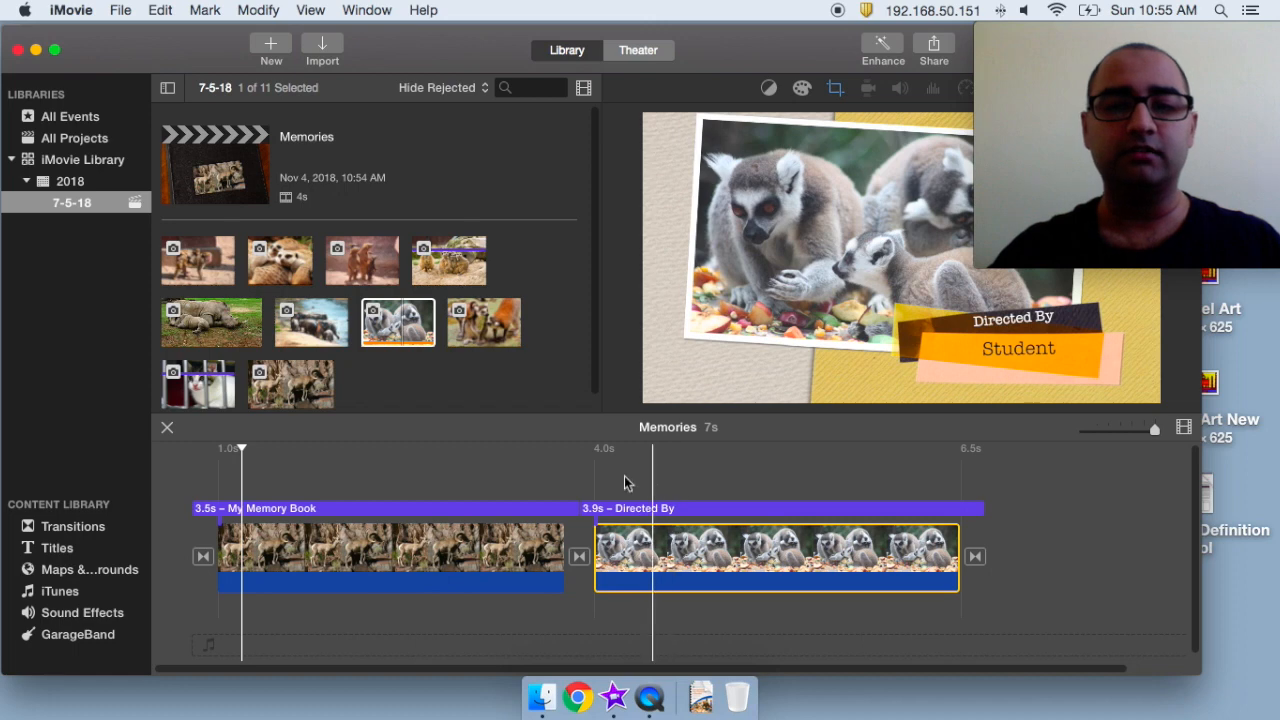
# Place a Cross Dissolve transition between the sheep and lemur clips, and return to the 2018 event's photos.
pyautogui.click(95, 535)
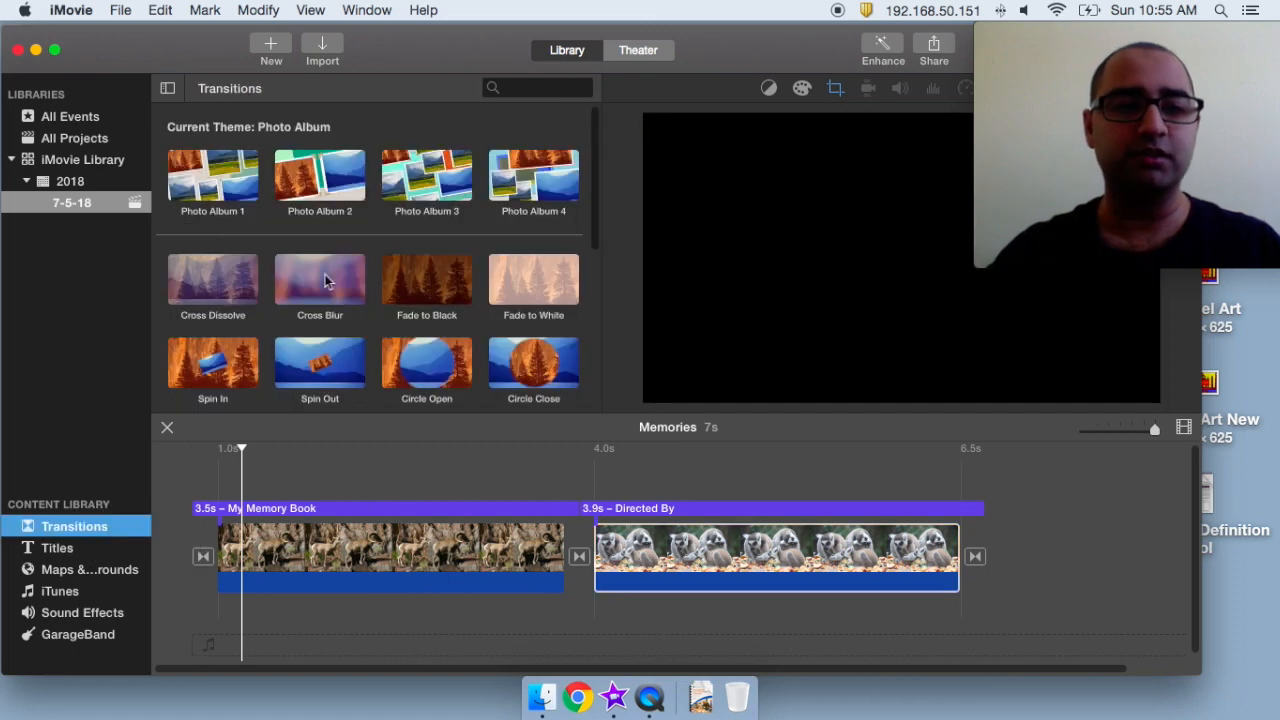
pyautogui.moveTo(213, 290); pyautogui.dragTo(578, 562)
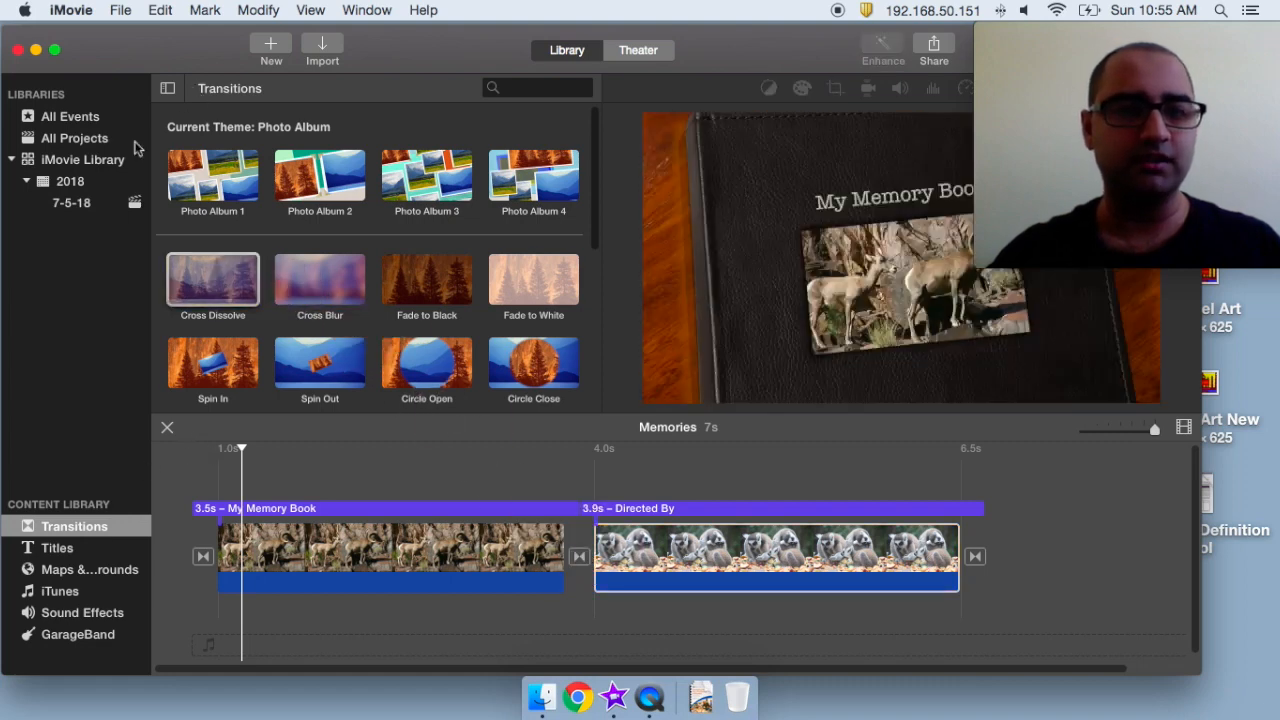
pyautogui.click(66, 181)
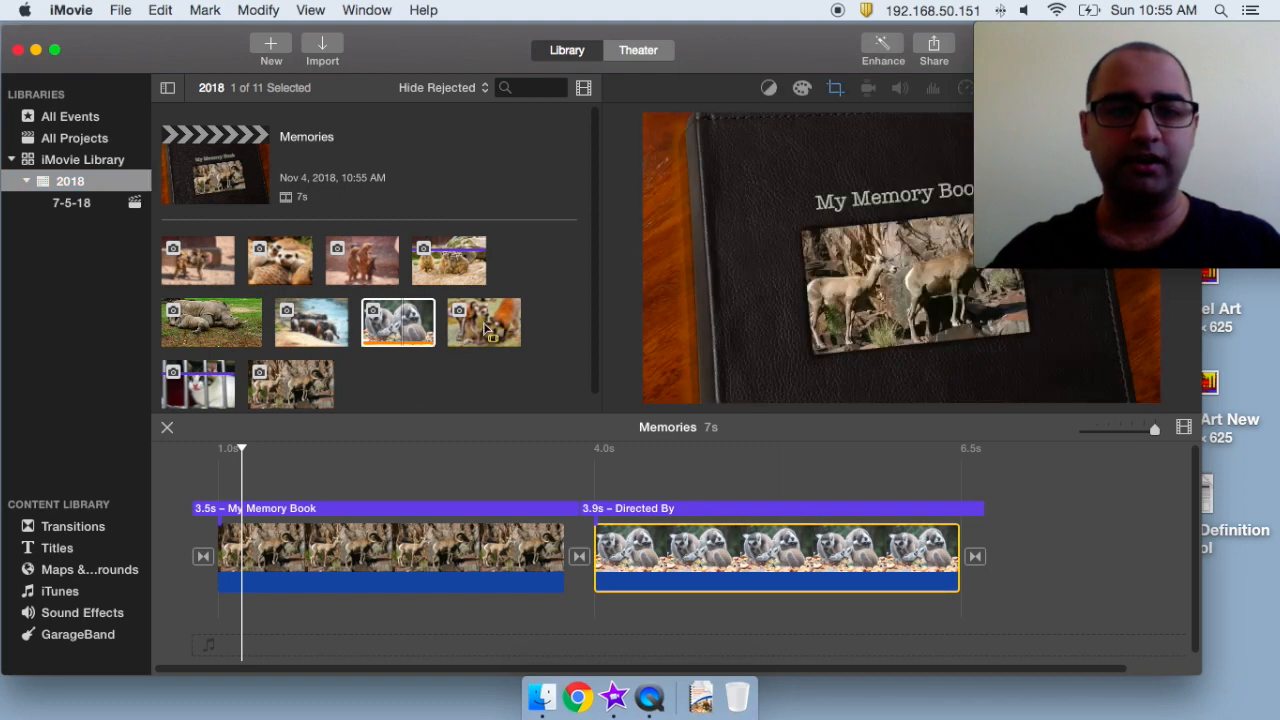
# Add all the event's photos except the bighorn sheep and grey lemurs to the timeline after the lemur clip.
pyautogui.click(205, 268)
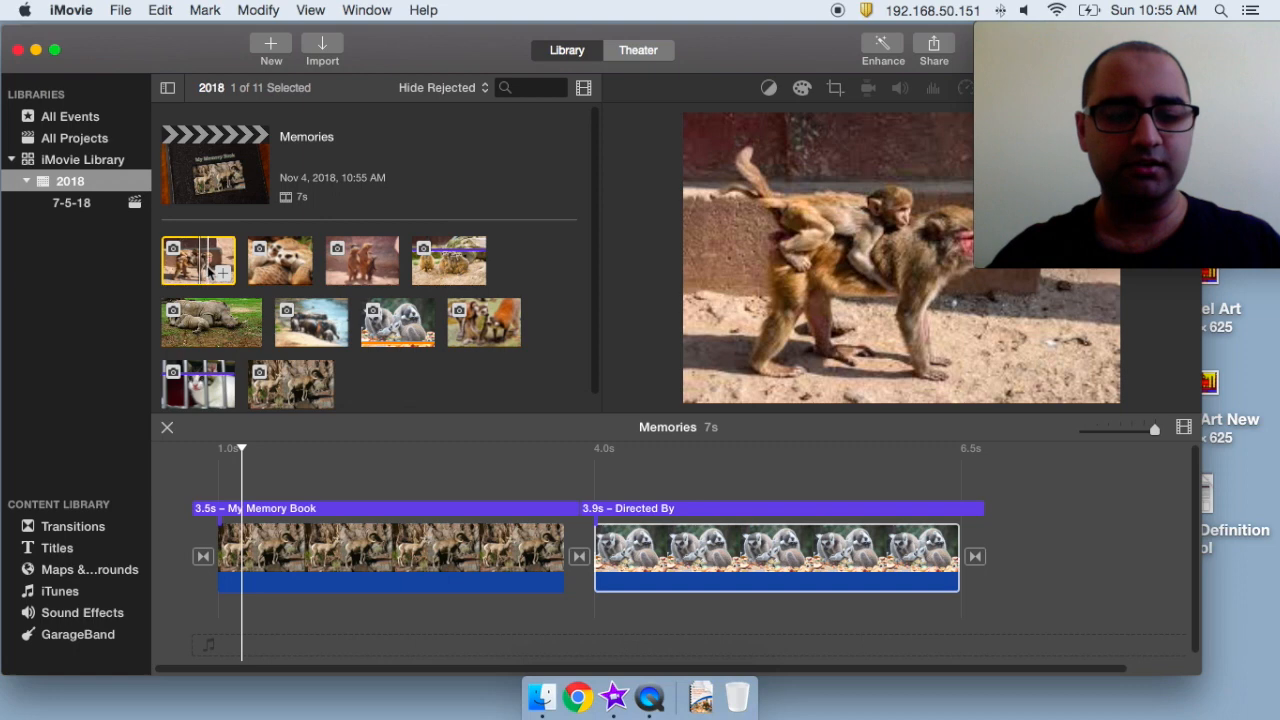
pyautogui.press('super+a')
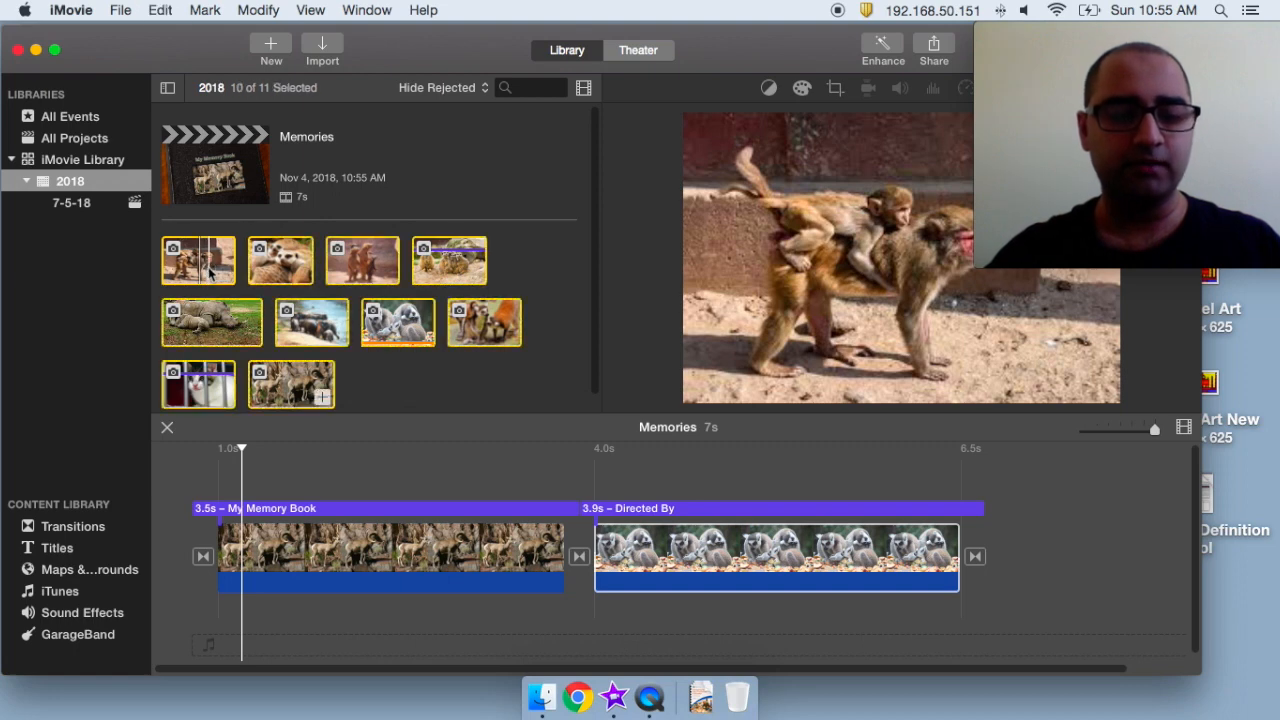
pyautogui.keyDown('super'); pyautogui.click(291, 397); pyautogui.keyUp('super')
pyautogui.keyDown('super'); pyautogui.click(410, 336); pyautogui.keyUp('super')
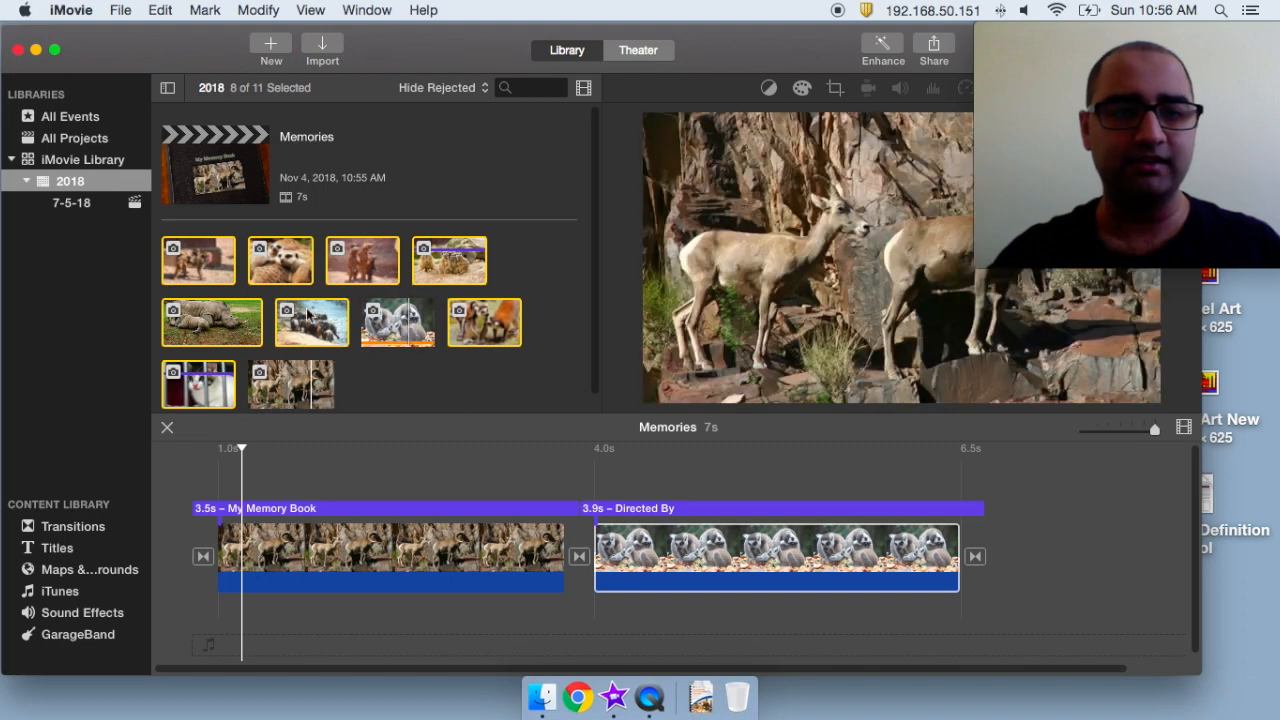
pyautogui.moveTo(203, 262); pyautogui.dragTo(991, 551)
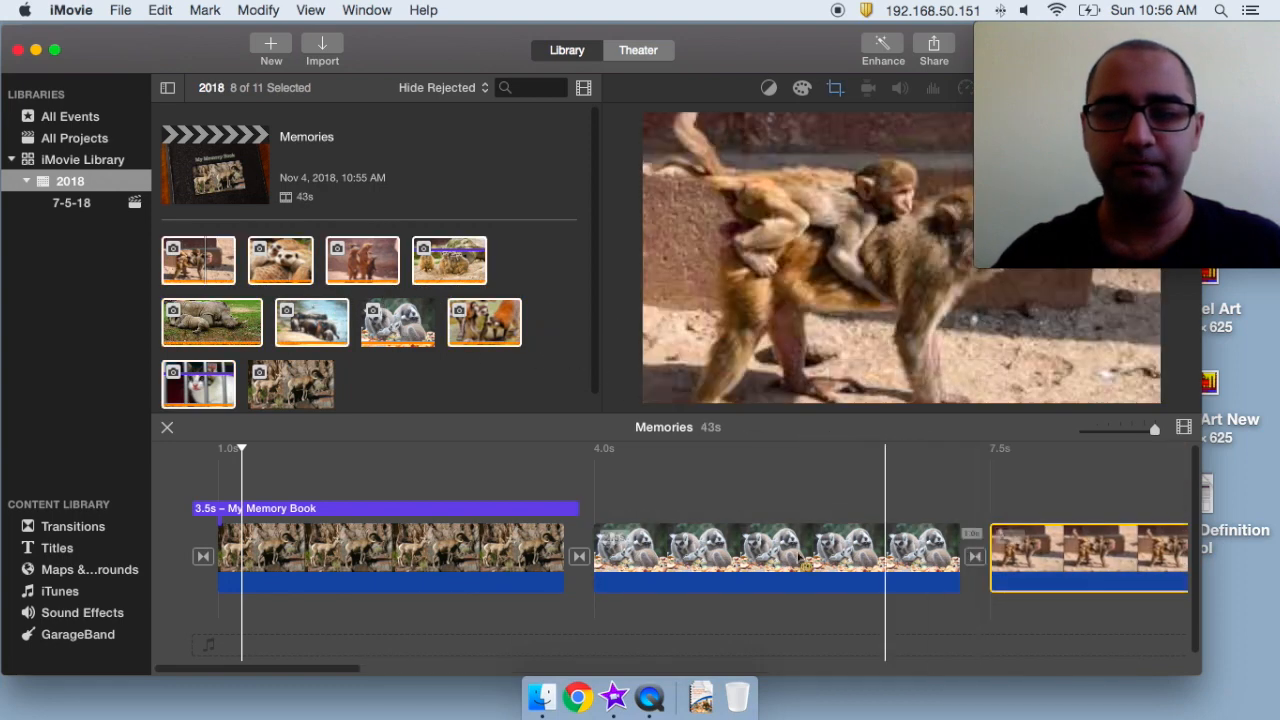
# Replace "Student" with "PakistaniPepper" in the "Directed By" title above the final kitten clip.
pyautogui.moveTo(267, 665); pyautogui.dragTo(405, 666)
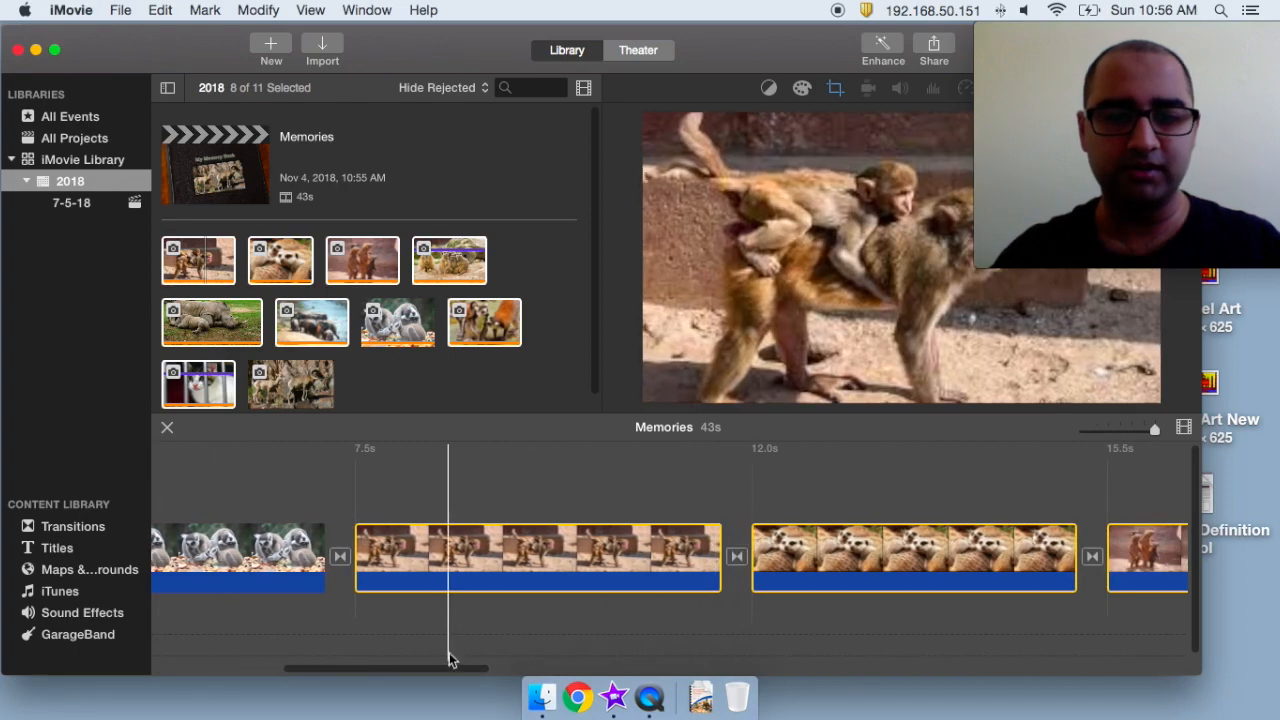
pyautogui.moveTo(449, 667); pyautogui.dragTo(1173, 652)
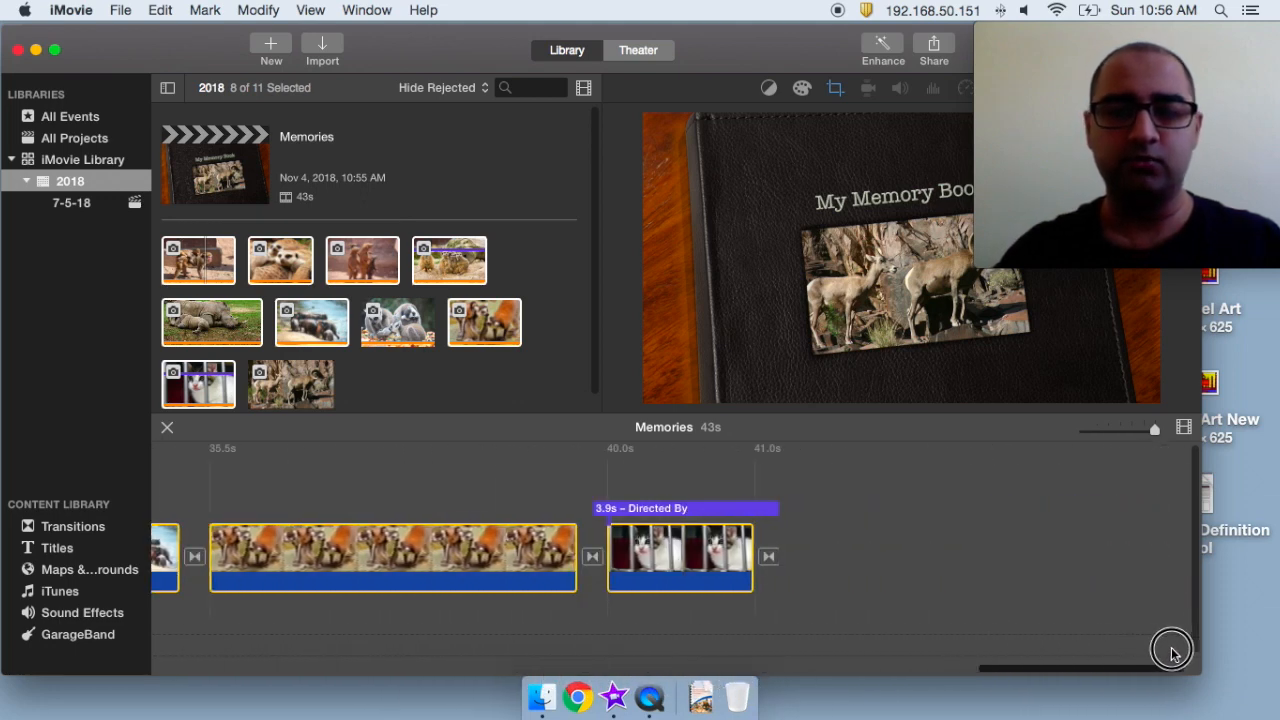
pyautogui.moveTo(1159, 654)
pyautogui.mouseDown()
pyautogui.moveTo(289, 566)
pyautogui.moveTo(1150, 672)
pyautogui.mouseUp()
pyautogui.click(658, 510)
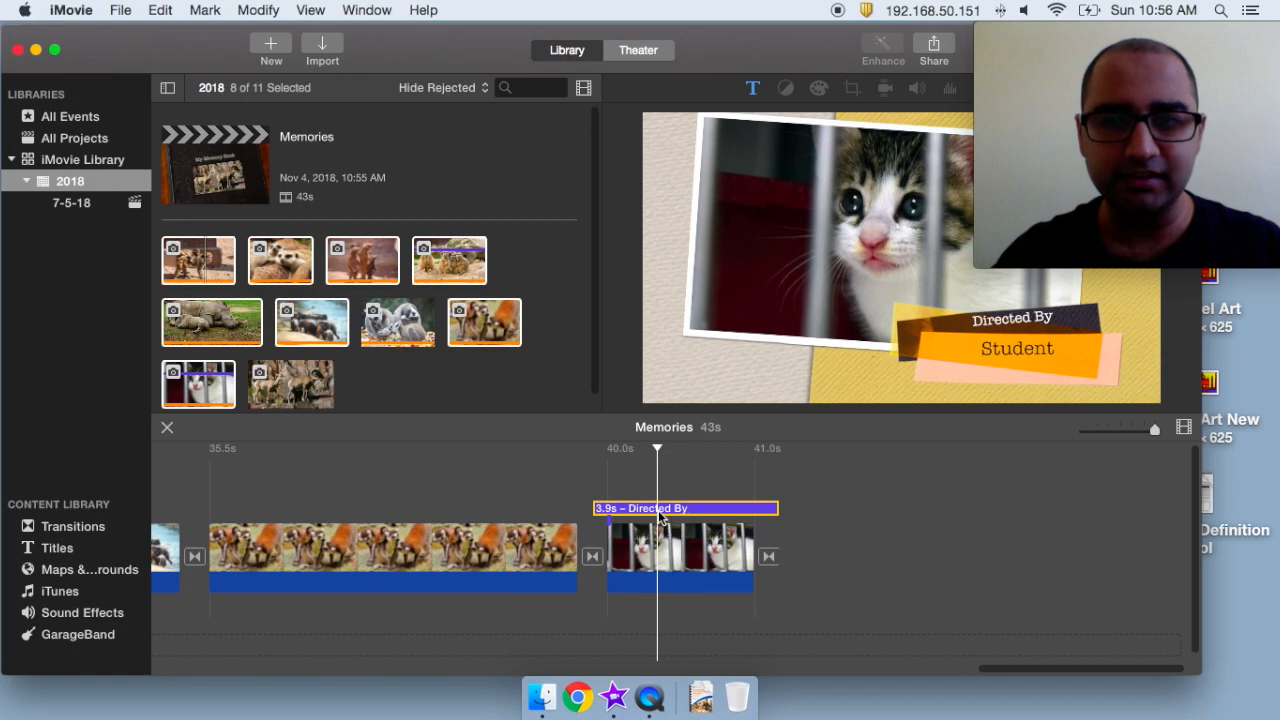
pyautogui.doubleClick(658, 510)
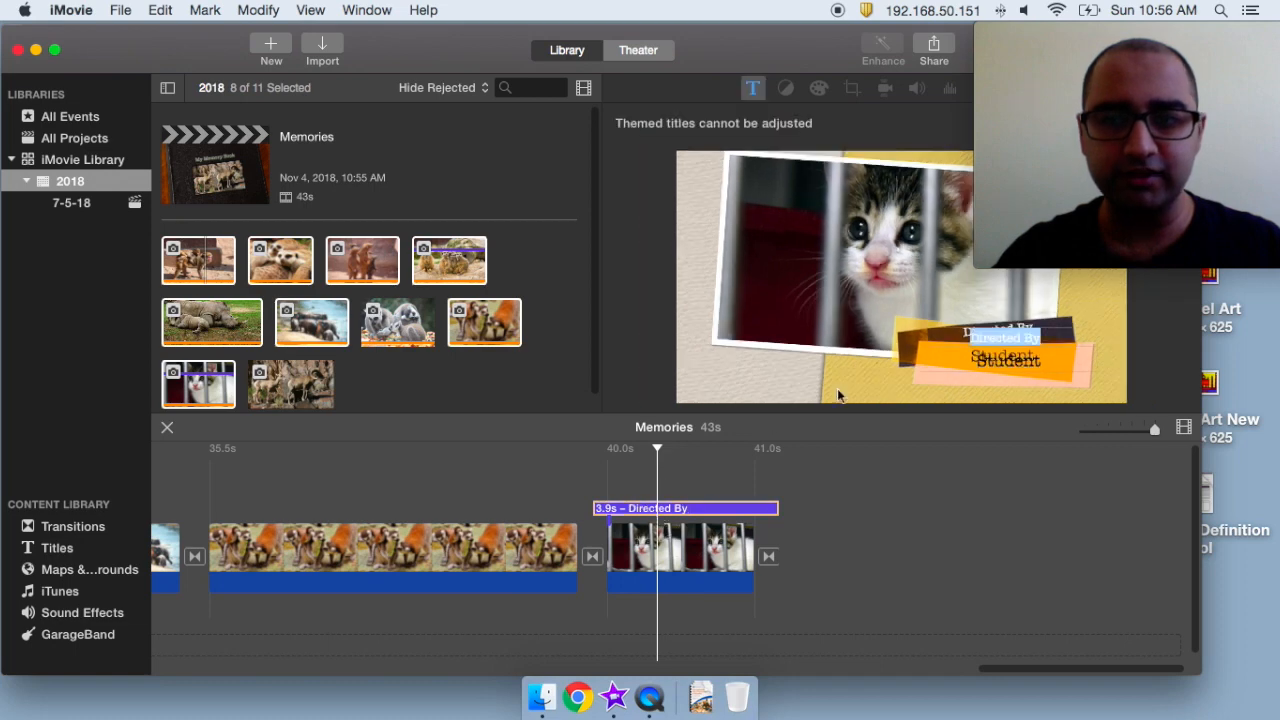
pyautogui.click(1013, 361)
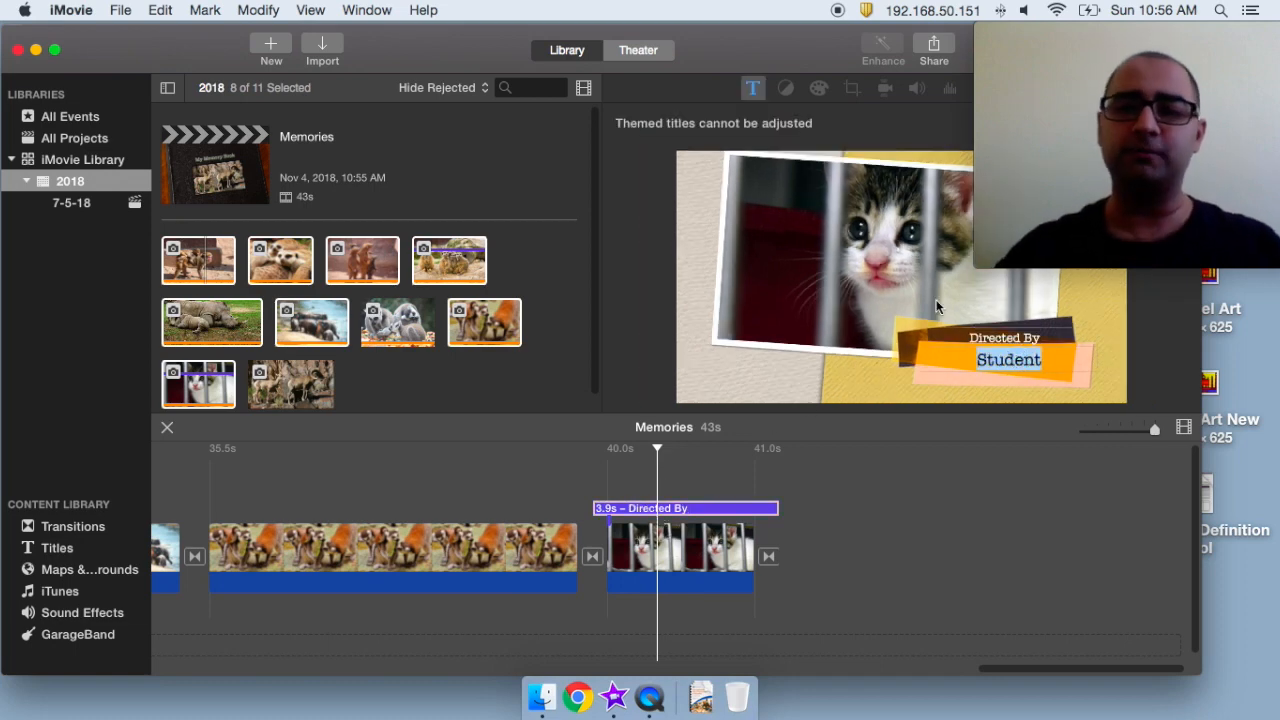
pyautogui.write('Pak')
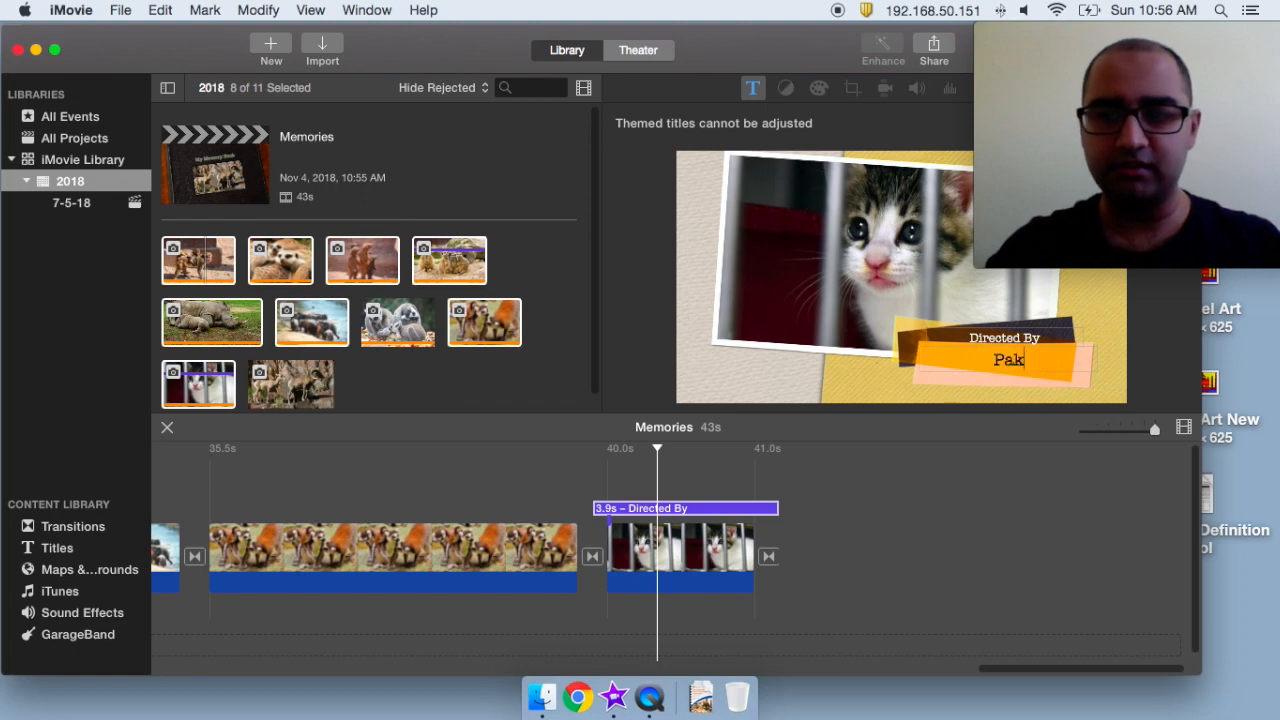
pyautogui.write('istaniPepper')
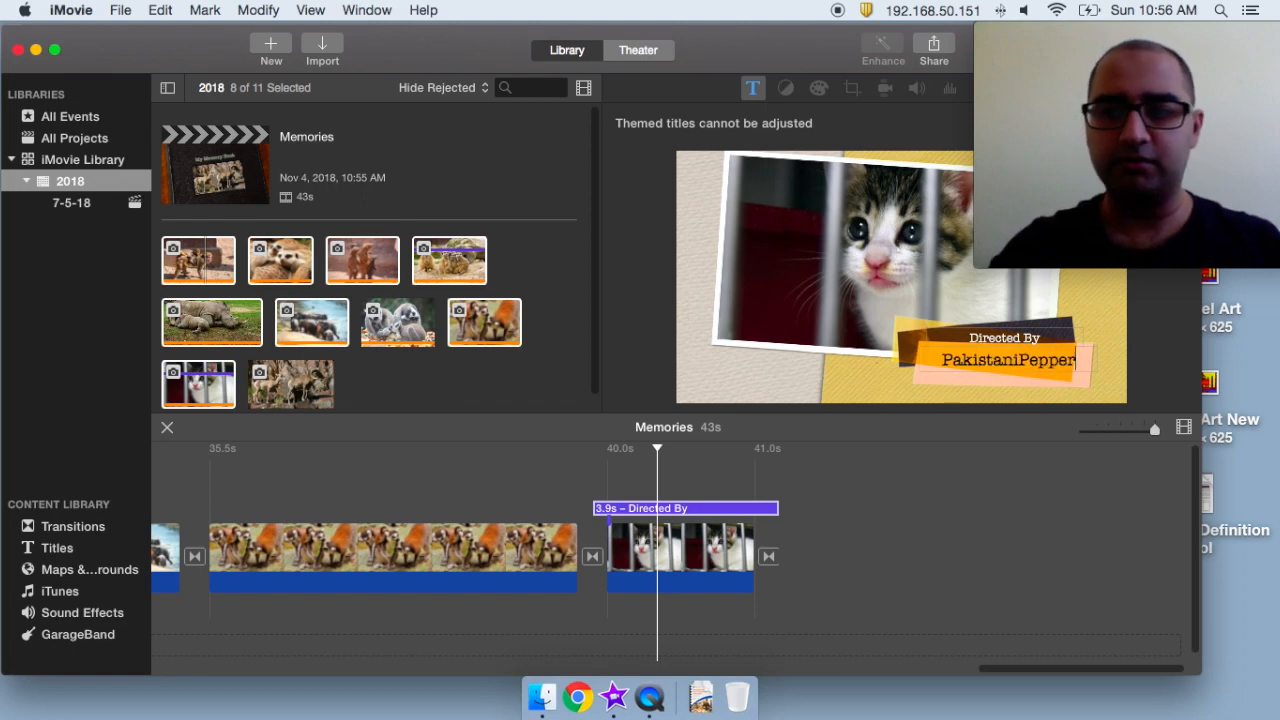
pyautogui.press('super+a')
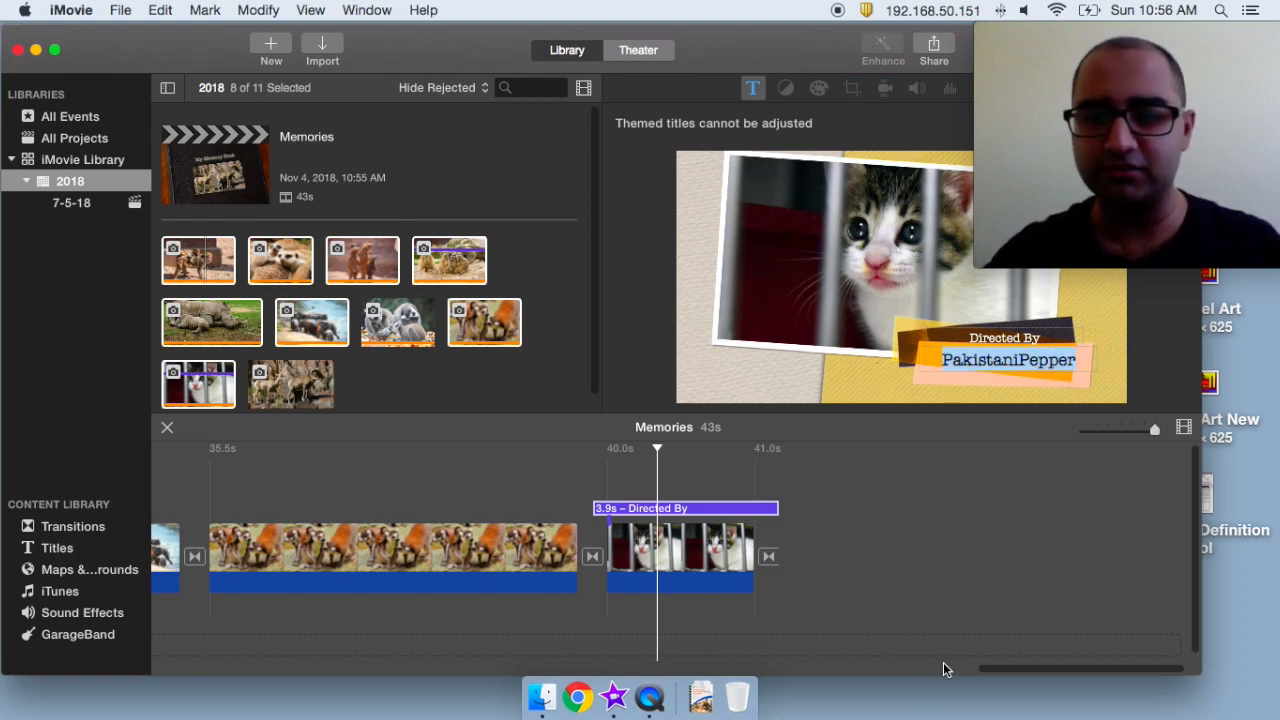
# Play the project from the beginning through to the meerkat close-up, and pause there.
pyautogui.moveTo(995, 675); pyautogui.dragTo(135, 675)
pyautogui.click(195, 587)
pyautogui.press('space')
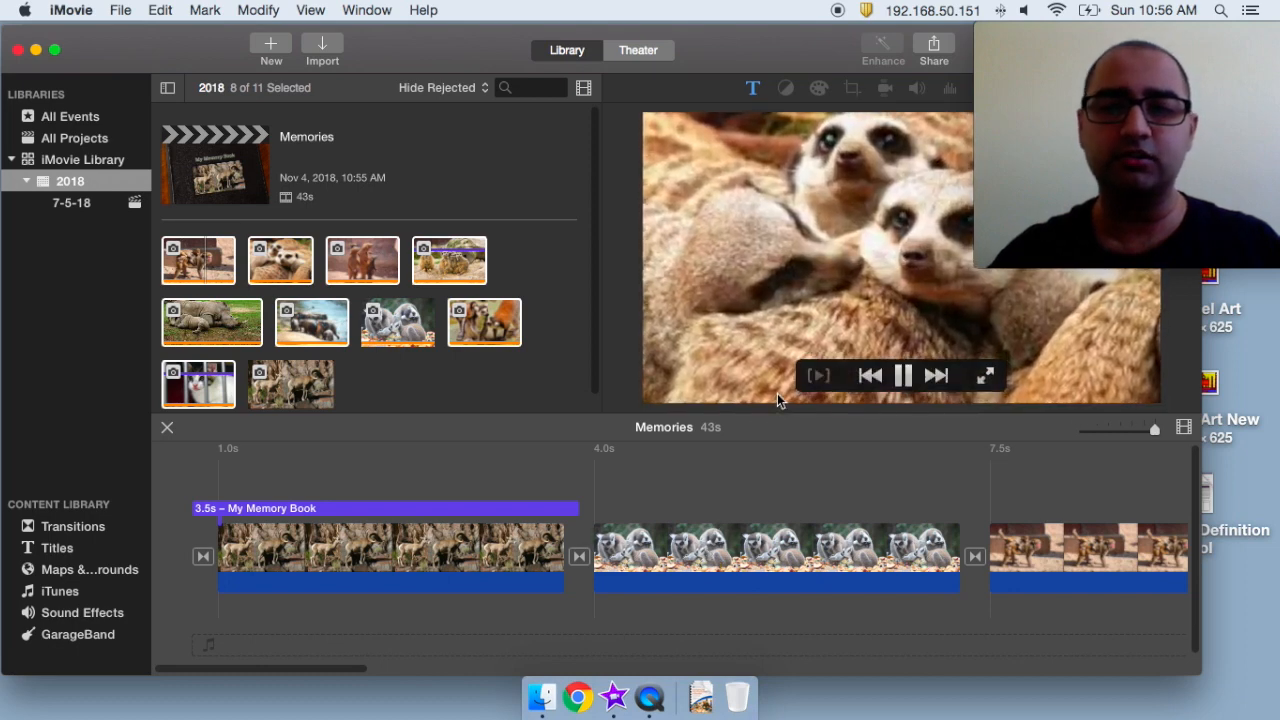
pyautogui.press('space')
# Reposition the Ken Burns start and end frames on the meerkat close-up clip, and play the clip to check the movement.
pyautogui.click(706, 545)
pyautogui.press('c')
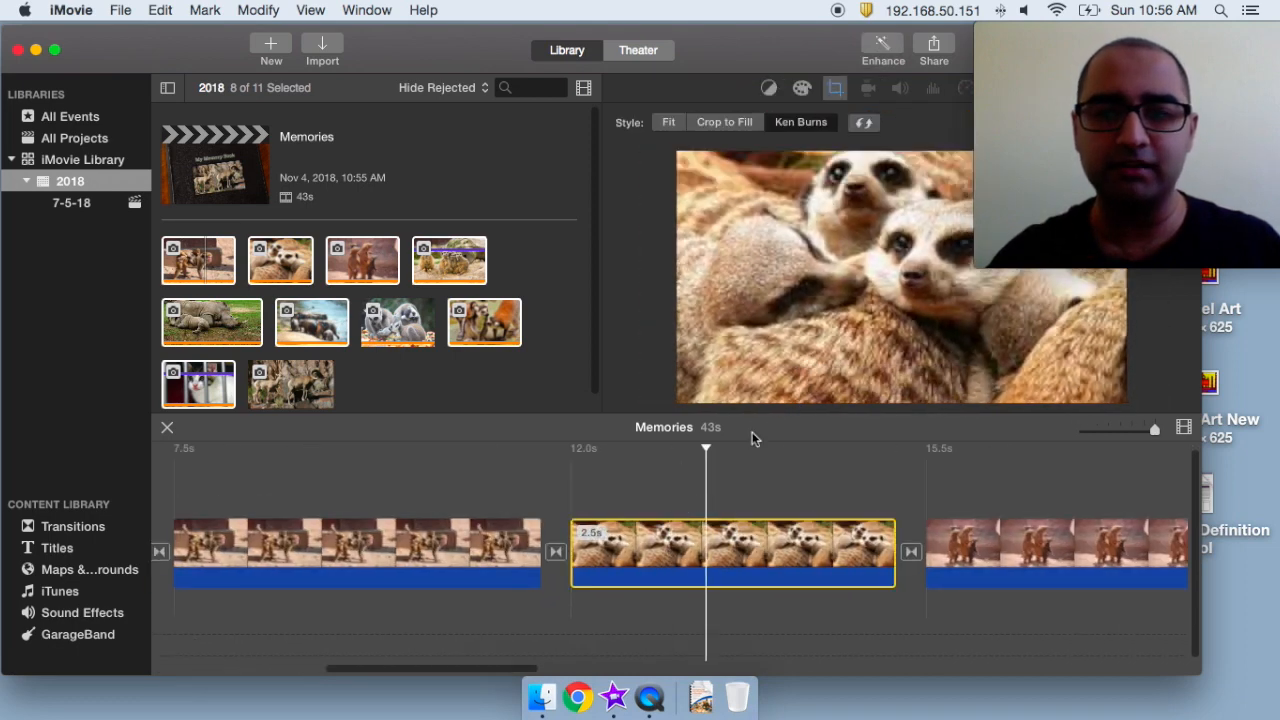
pyautogui.moveTo(914, 266); pyautogui.dragTo(891, 210)
pyautogui.moveTo(933, 355); pyautogui.dragTo(973, 380)
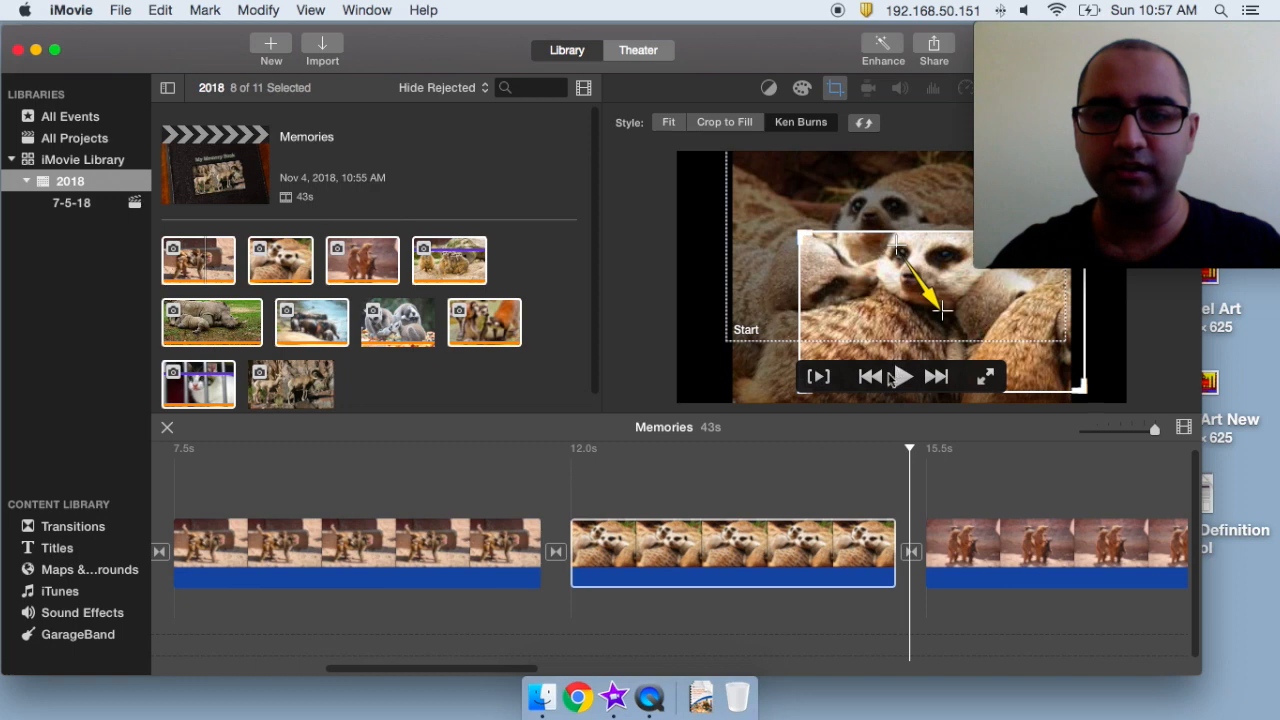
pyautogui.click(490, 495)
pyautogui.press('space')
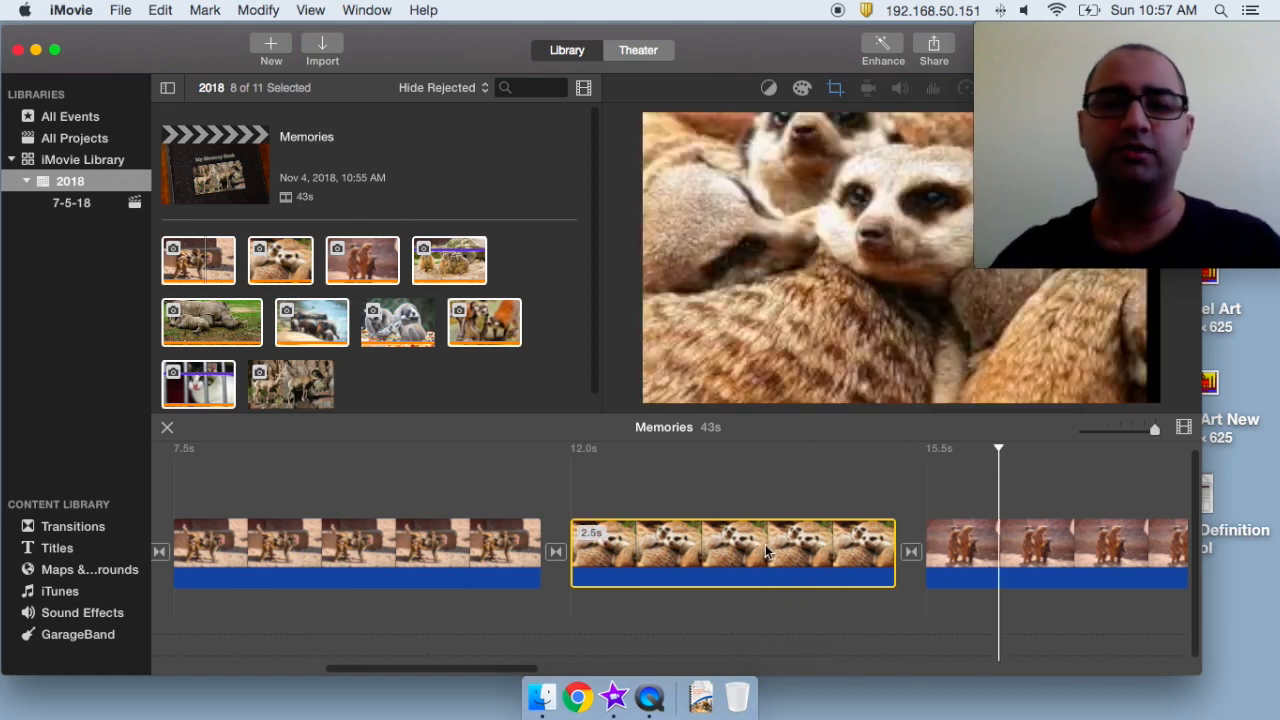
# Return the playhead to the project's start, and preview the Dogma jingle from the sound effects at a higher system volume.
pyautogui.moveTo(505, 668); pyautogui.dragTo(128, 627)
pyautogui.click(192, 624)
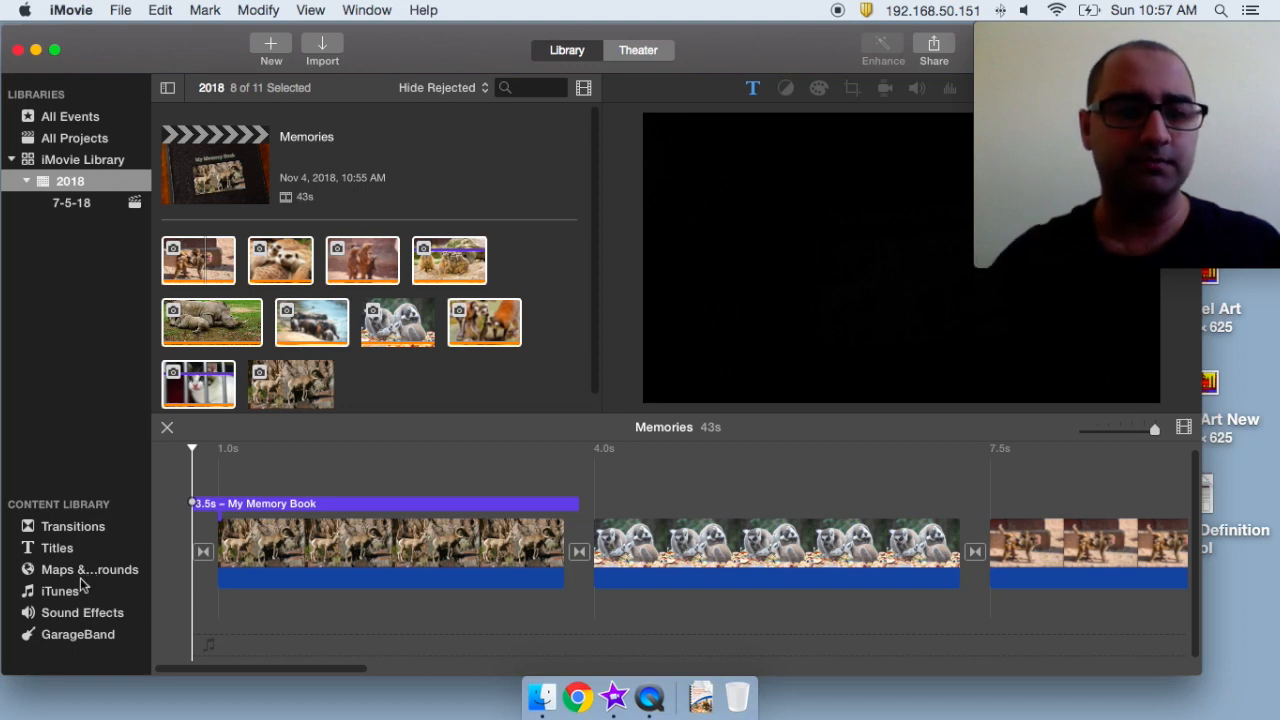
pyautogui.click(84, 614)
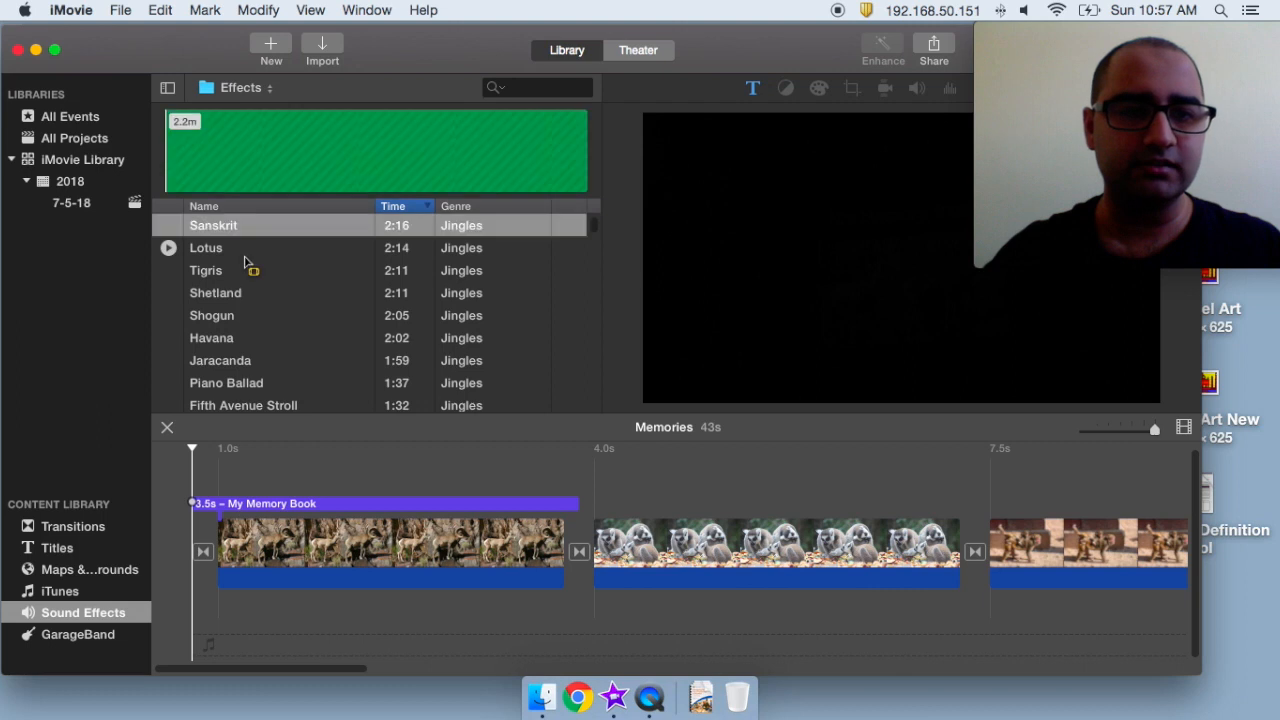
pyautogui.scroll(-10, 250, 291)
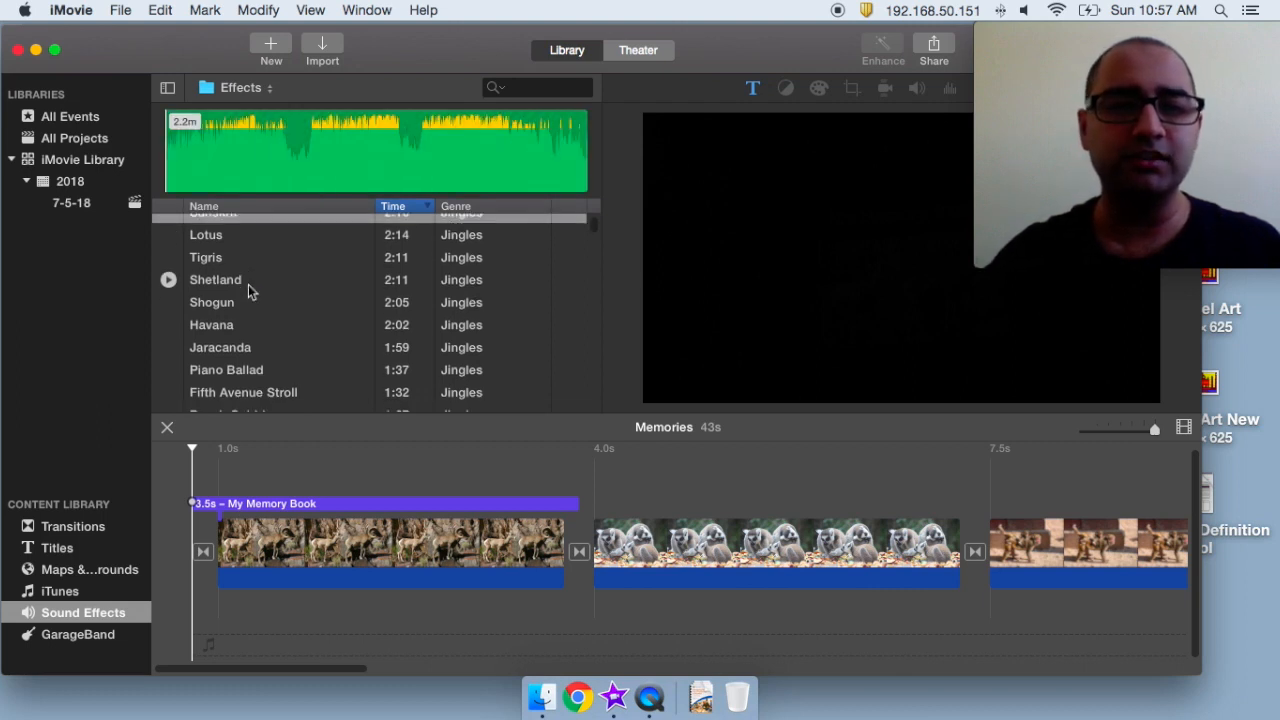
pyautogui.scroll(-10, 250, 290)
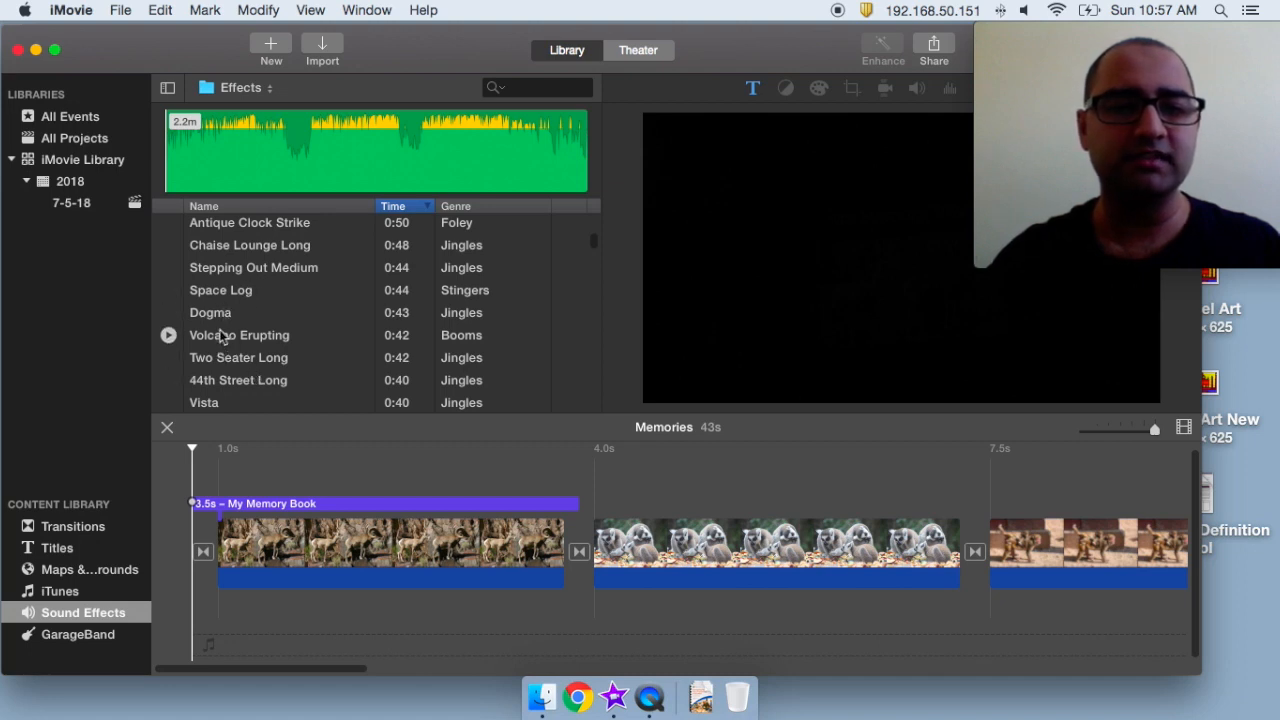
pyautogui.click(169, 313)
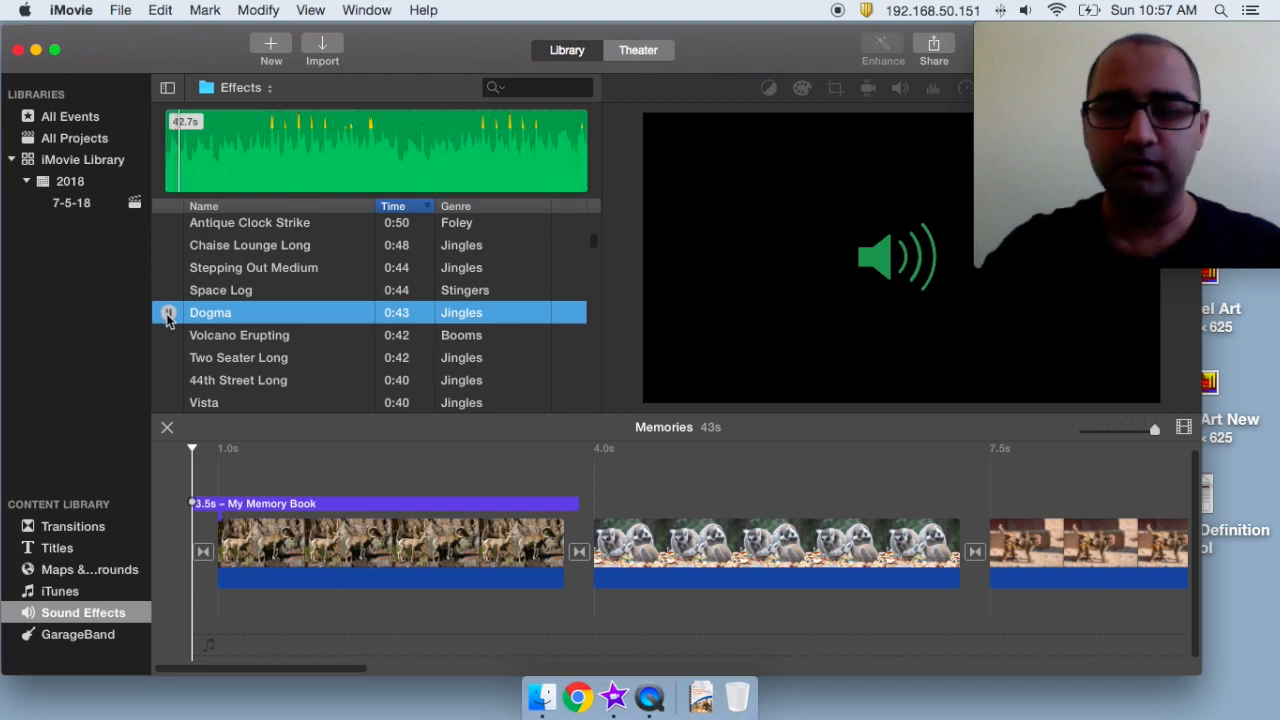
pyautogui.press('XF86AudioRaiseVolume')
pyautogui.press('XF86AudioRaiseVolume')
pyautogui.press('XF86AudioRaiseVolume')
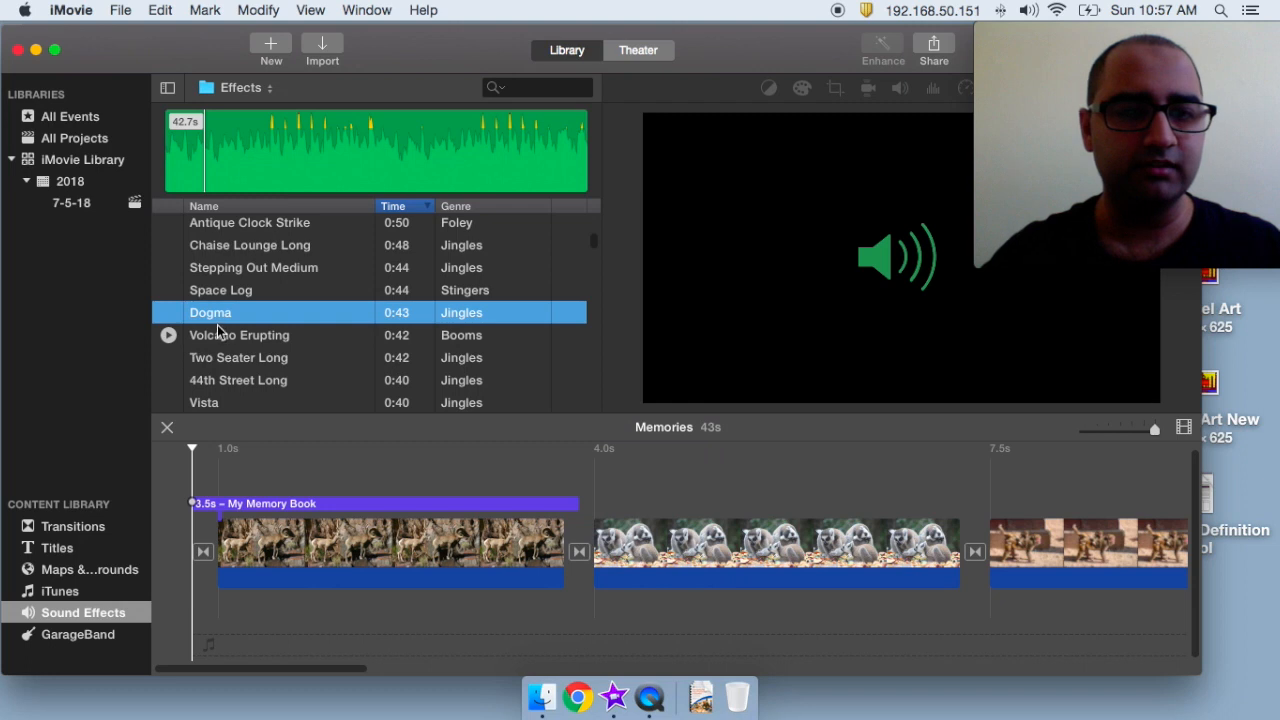
# Look through the longer sound effects and preview the Jungle ambience track.
pyautogui.scroll(-3, 218, 331)
pyautogui.scroll(3, 257, 312)
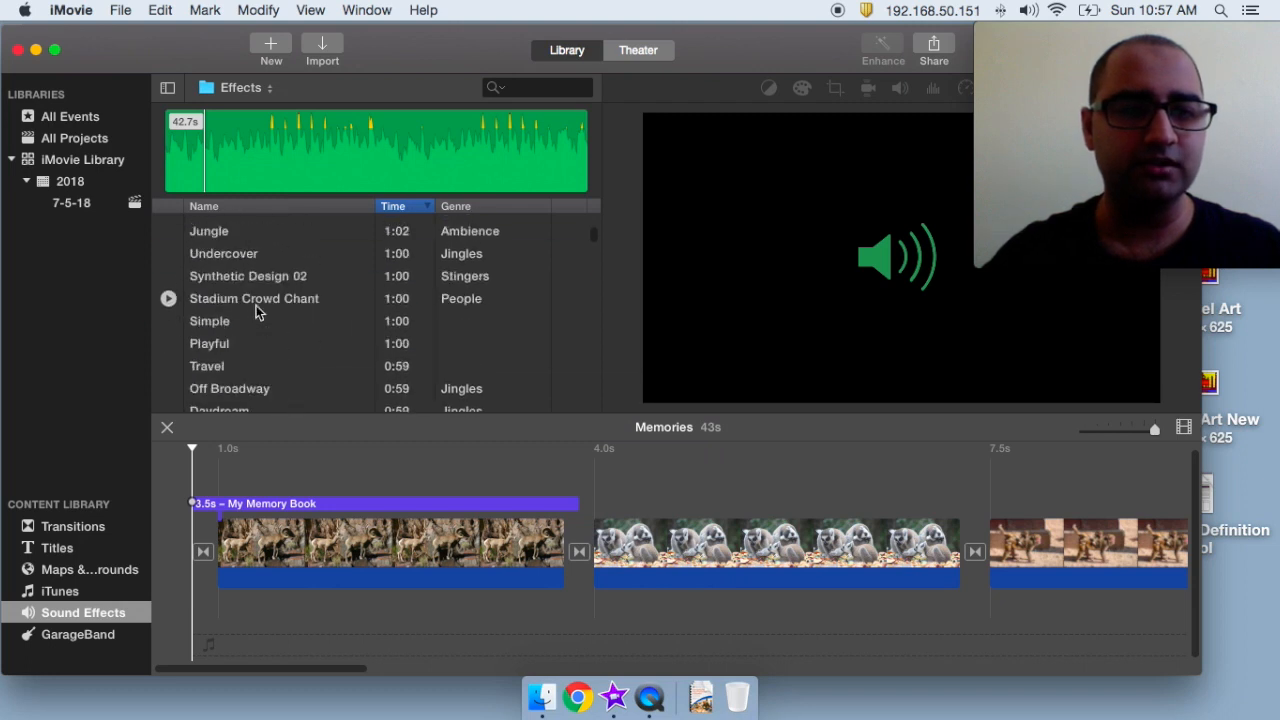
pyautogui.scroll(1, 245, 308)
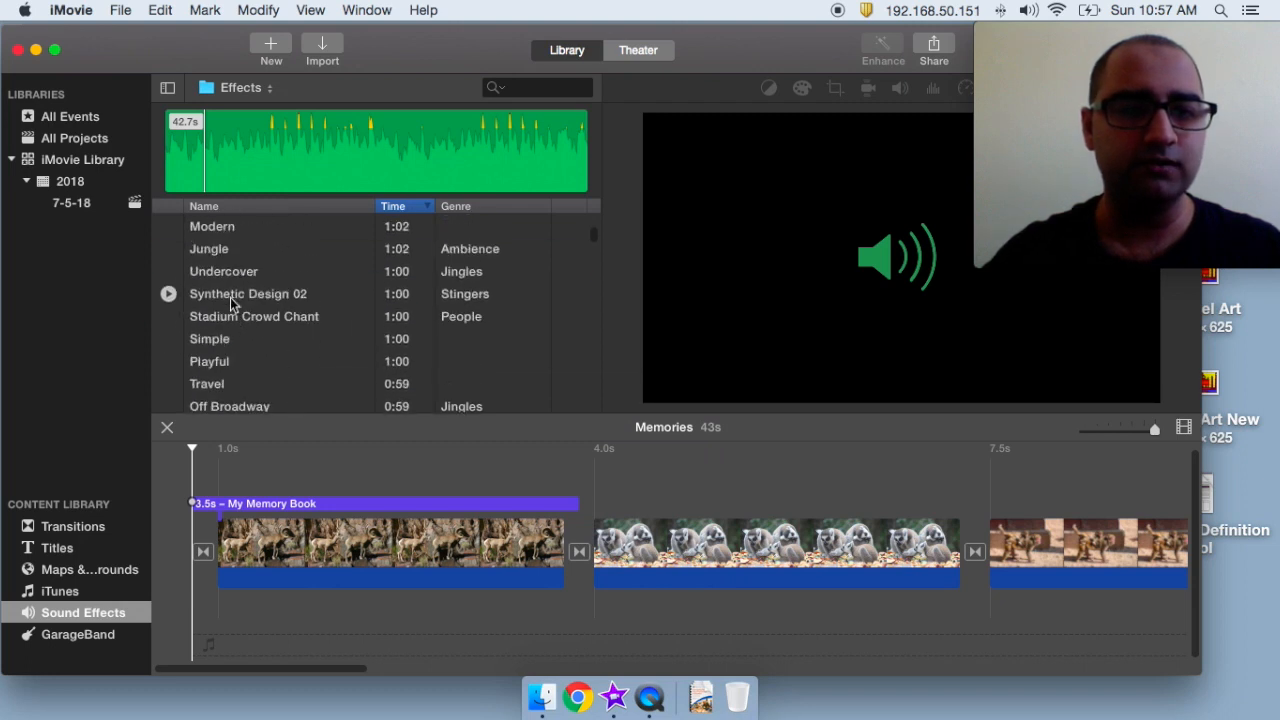
pyautogui.click(170, 250)
pyautogui.scroll(2, 228, 315)
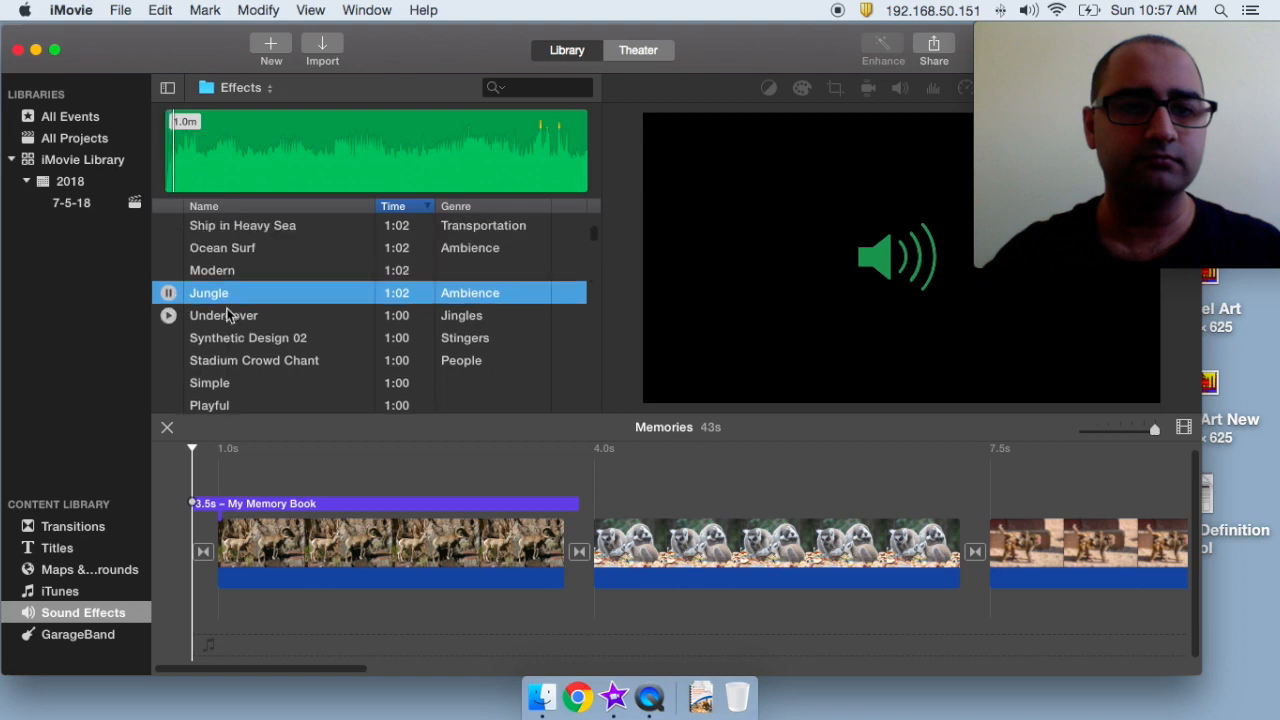
pyautogui.scroll(1, 228, 315)
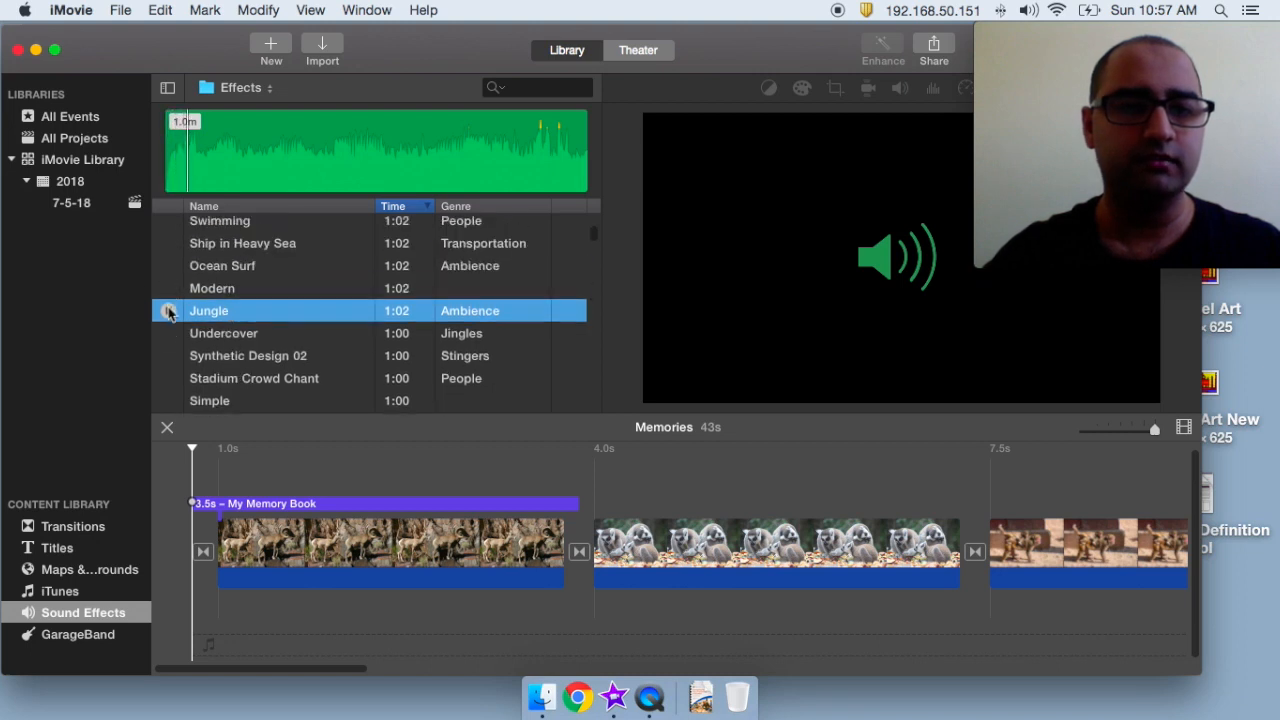
# Preview the Modern track and add it beneath the clips, starting at the beginning of the project.
pyautogui.click(168, 289)
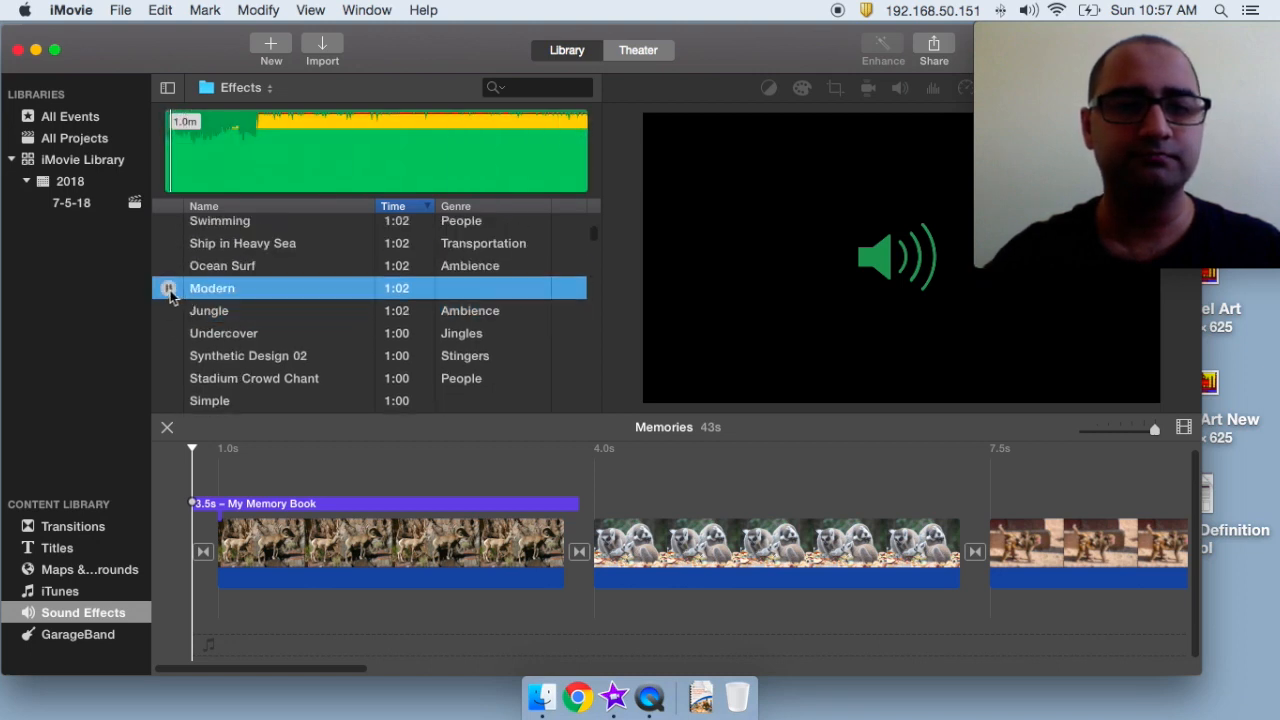
pyautogui.moveTo(197, 290); pyautogui.dragTo(258, 610)
pyautogui.moveTo(246, 282); pyautogui.dragTo(194, 632)
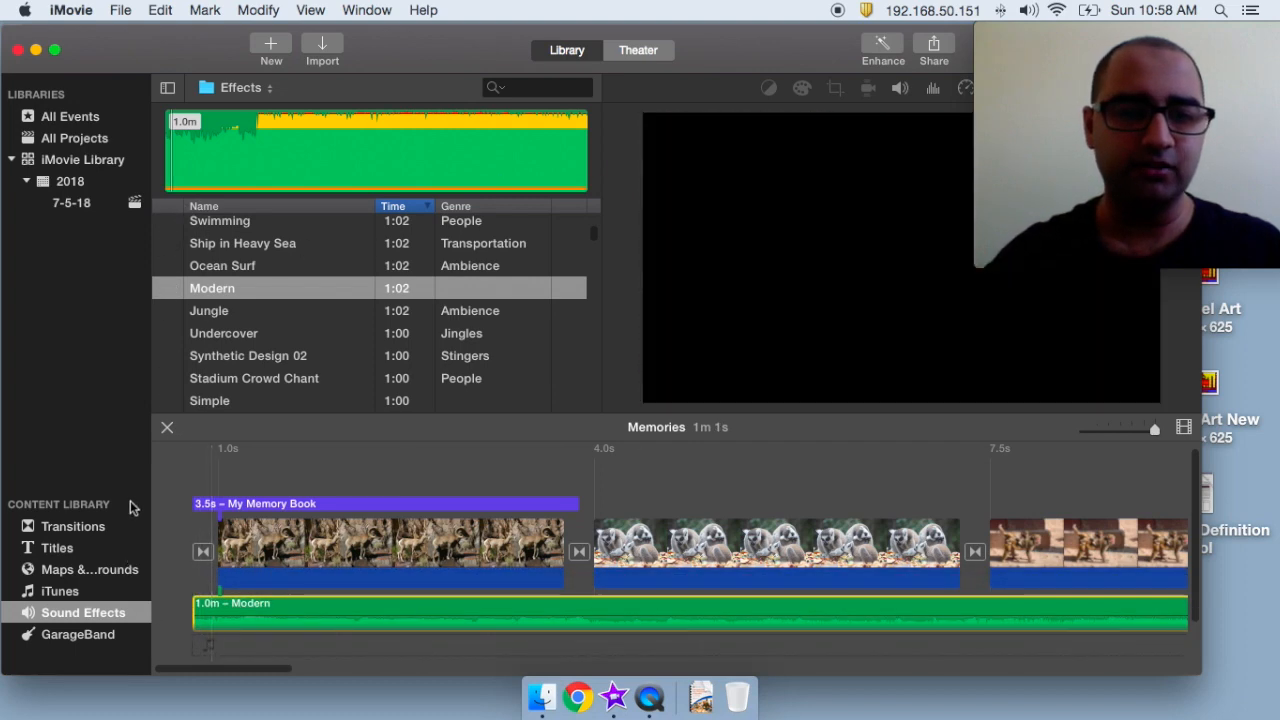
# Play the project full screen from the beginning, skip ahead to check the middle and the ending, and leave full screen.
pyautogui.click(186, 483)
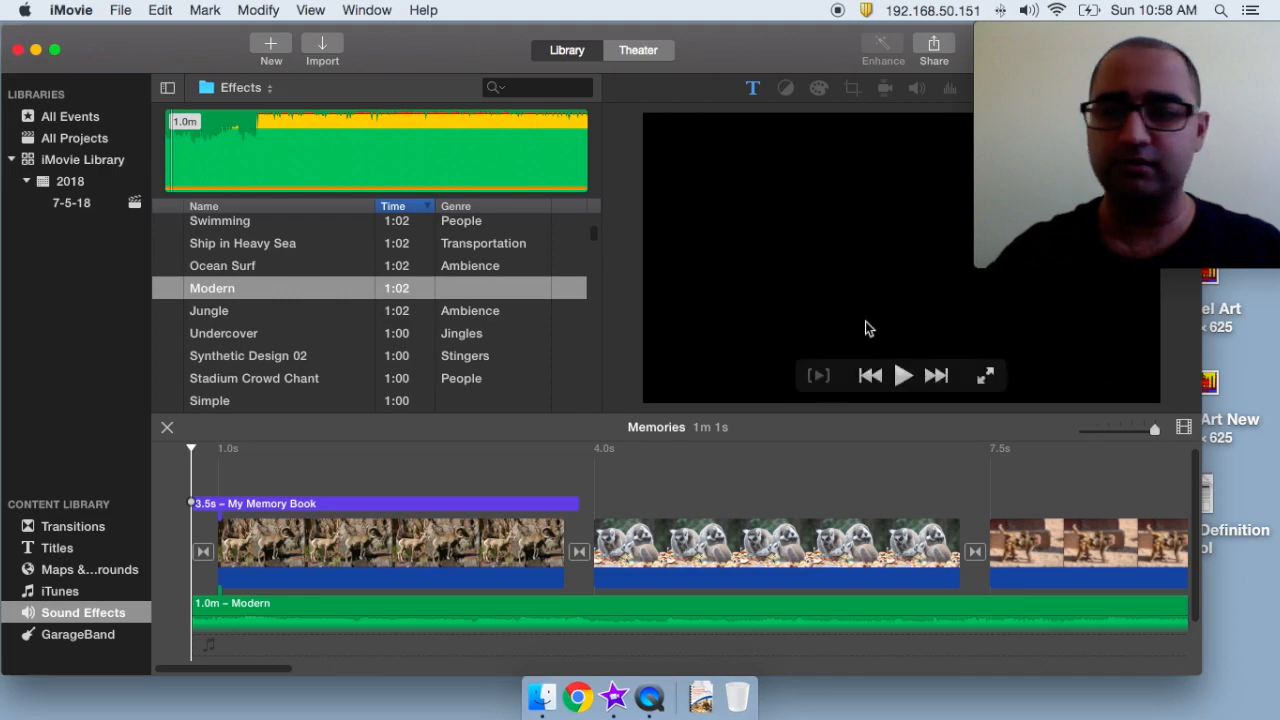
pyautogui.click(985, 376)
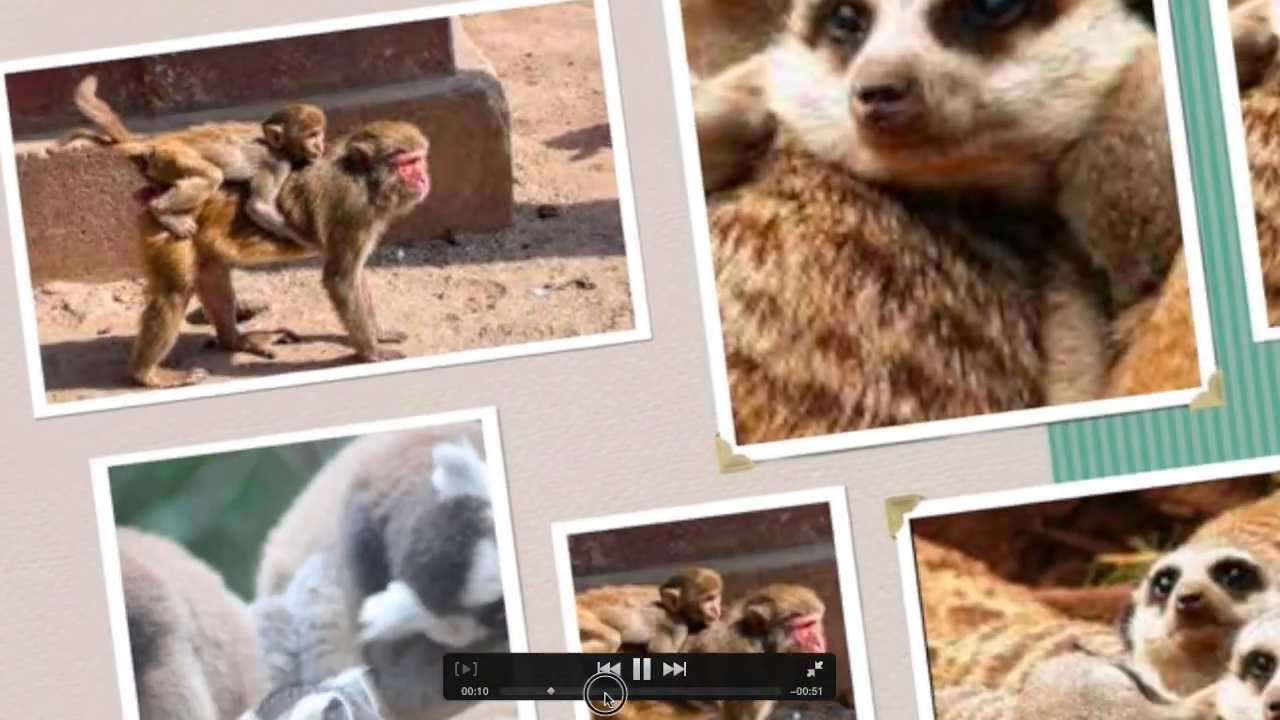
pyautogui.click(605, 691)
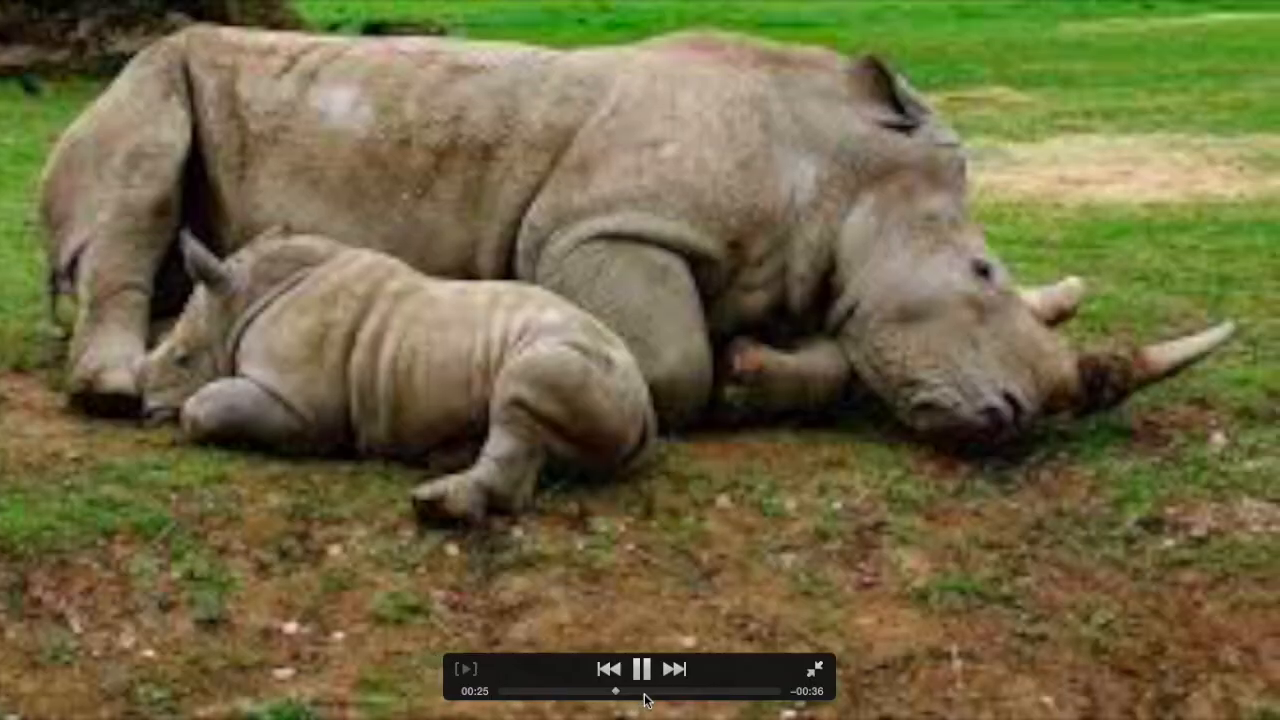
pyautogui.click(645, 691)
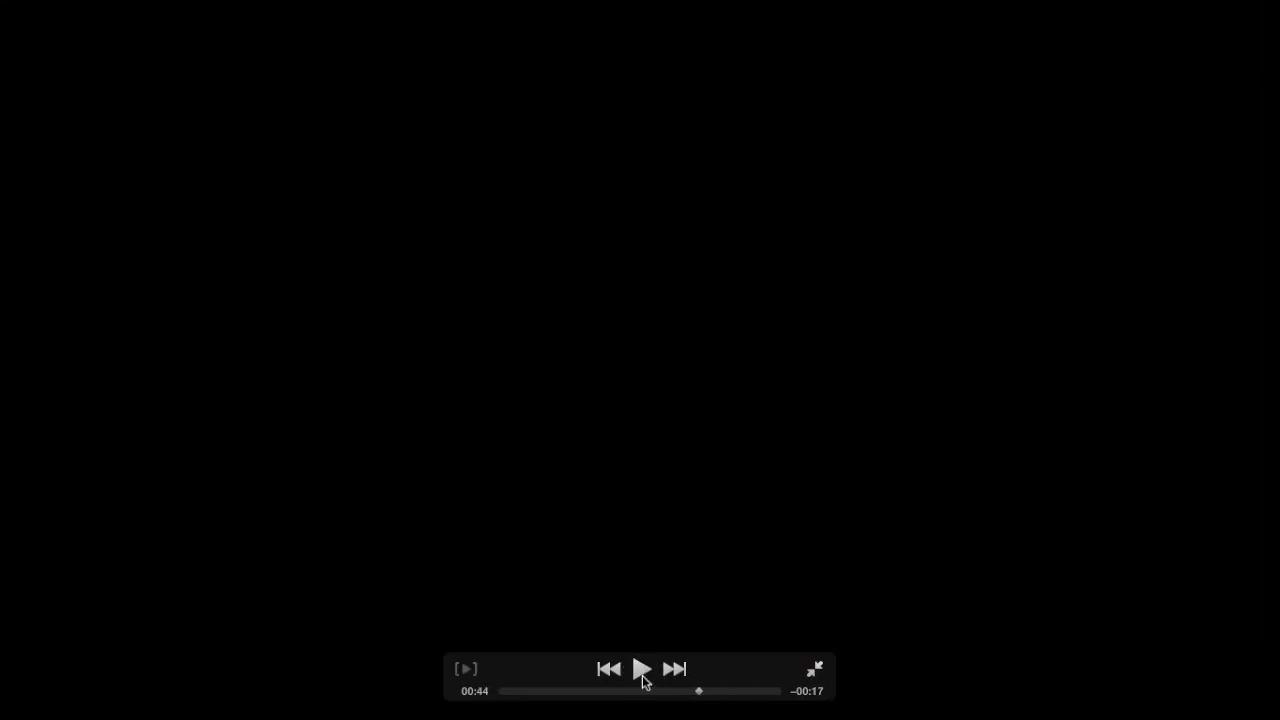
pyautogui.press('Escape')
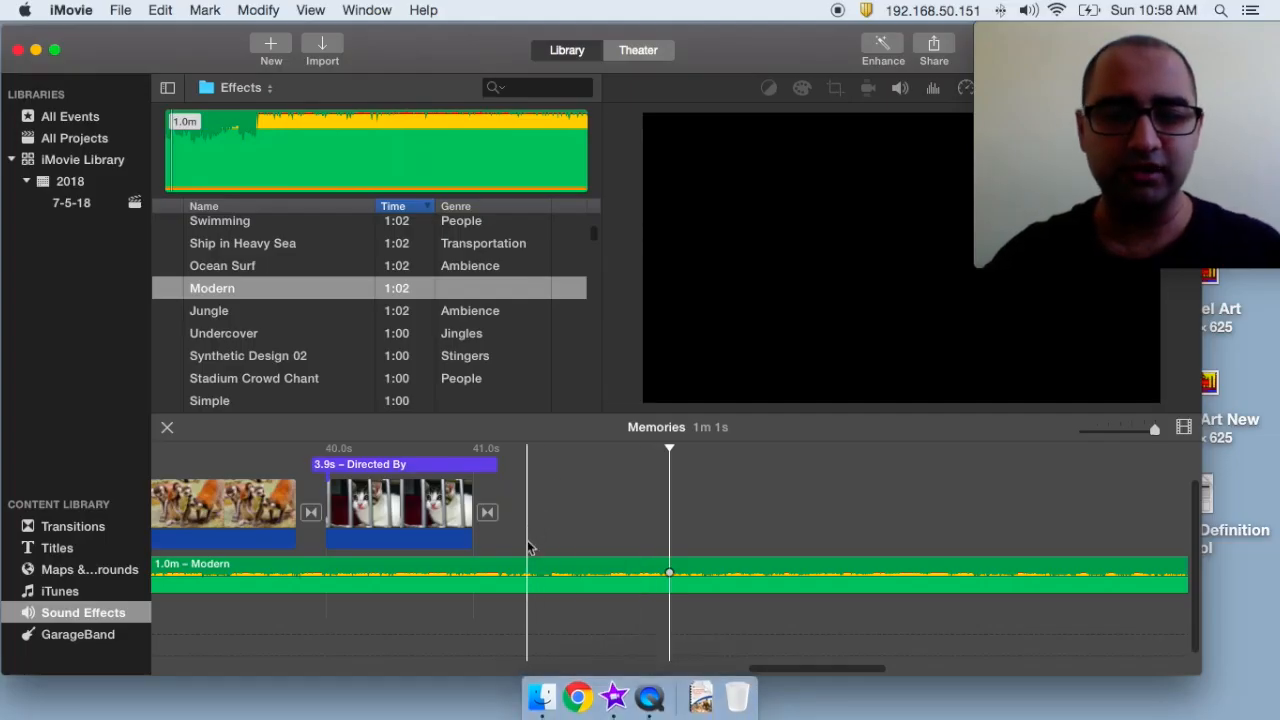
pyautogui.click(506, 574)
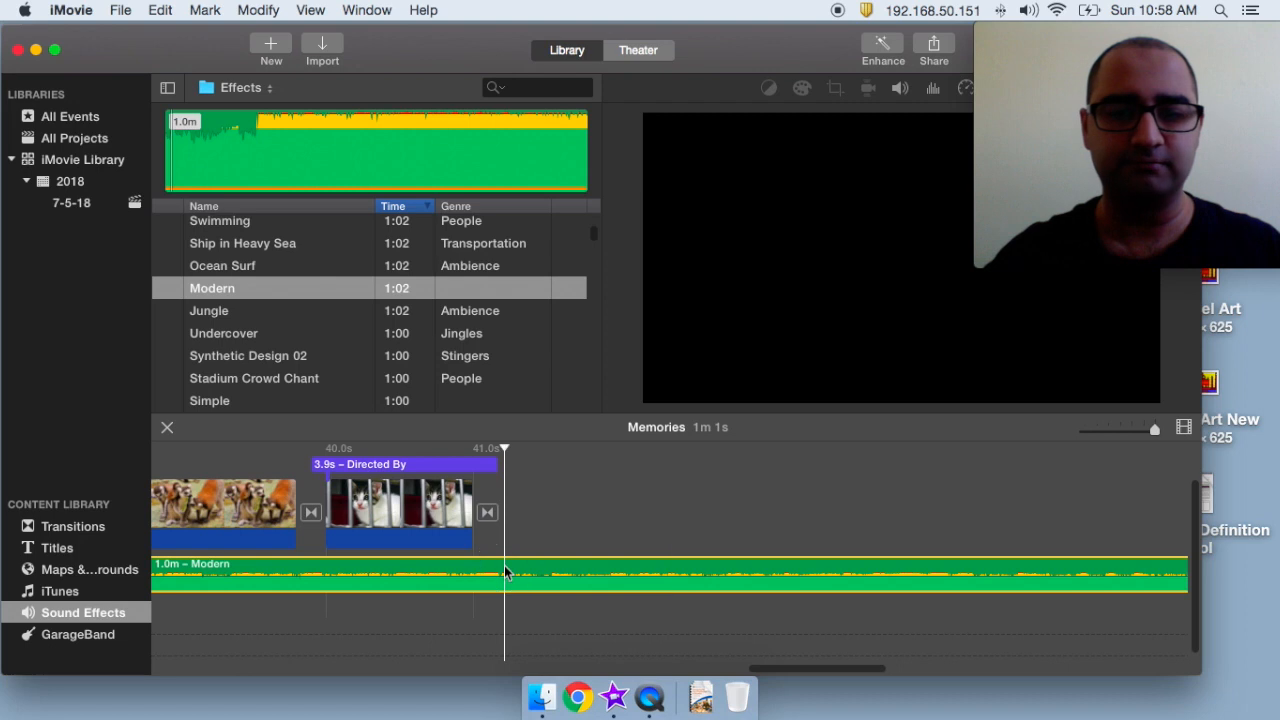
pyautogui.rightClick(506, 572)
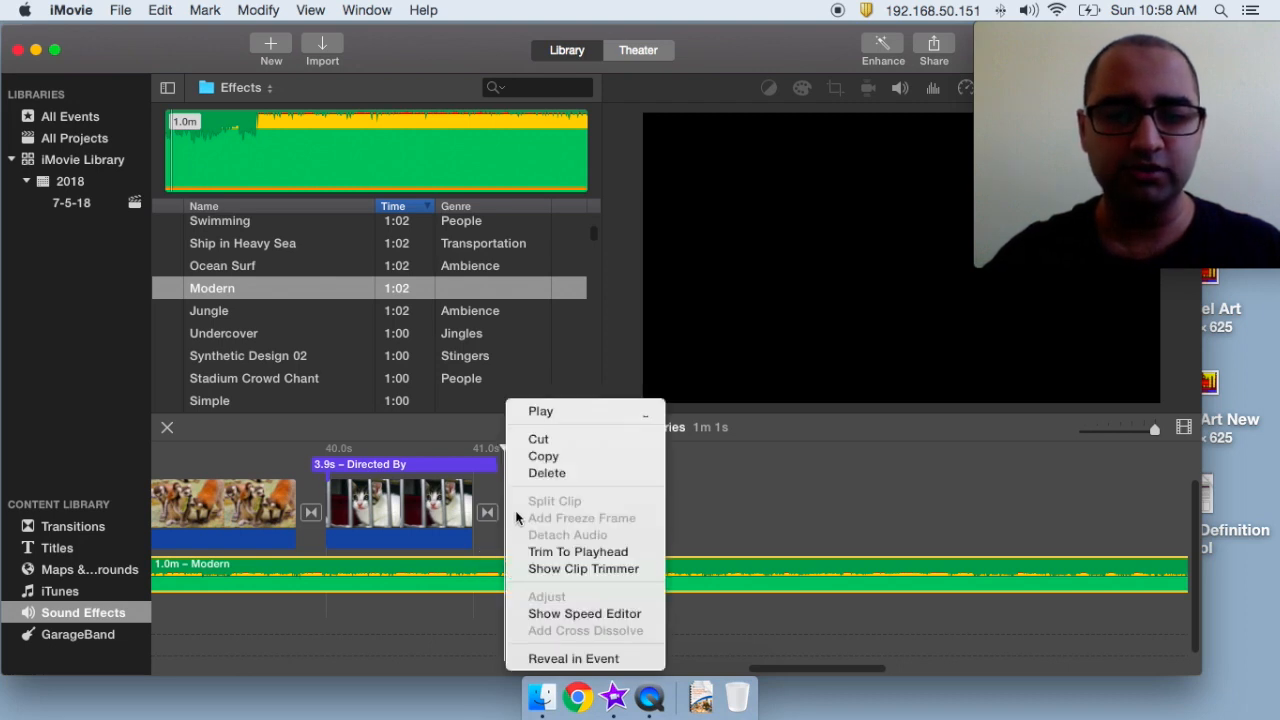
pyautogui.click(478, 564)
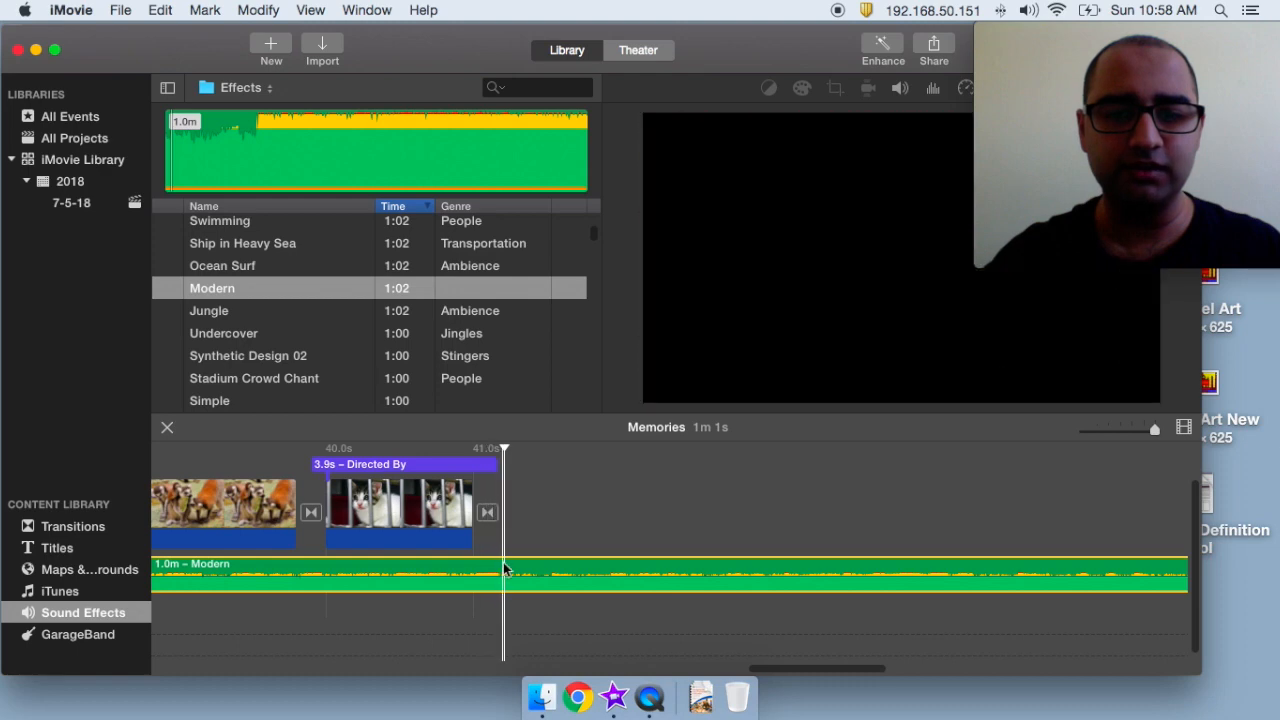
pyautogui.rightClick(506, 570)
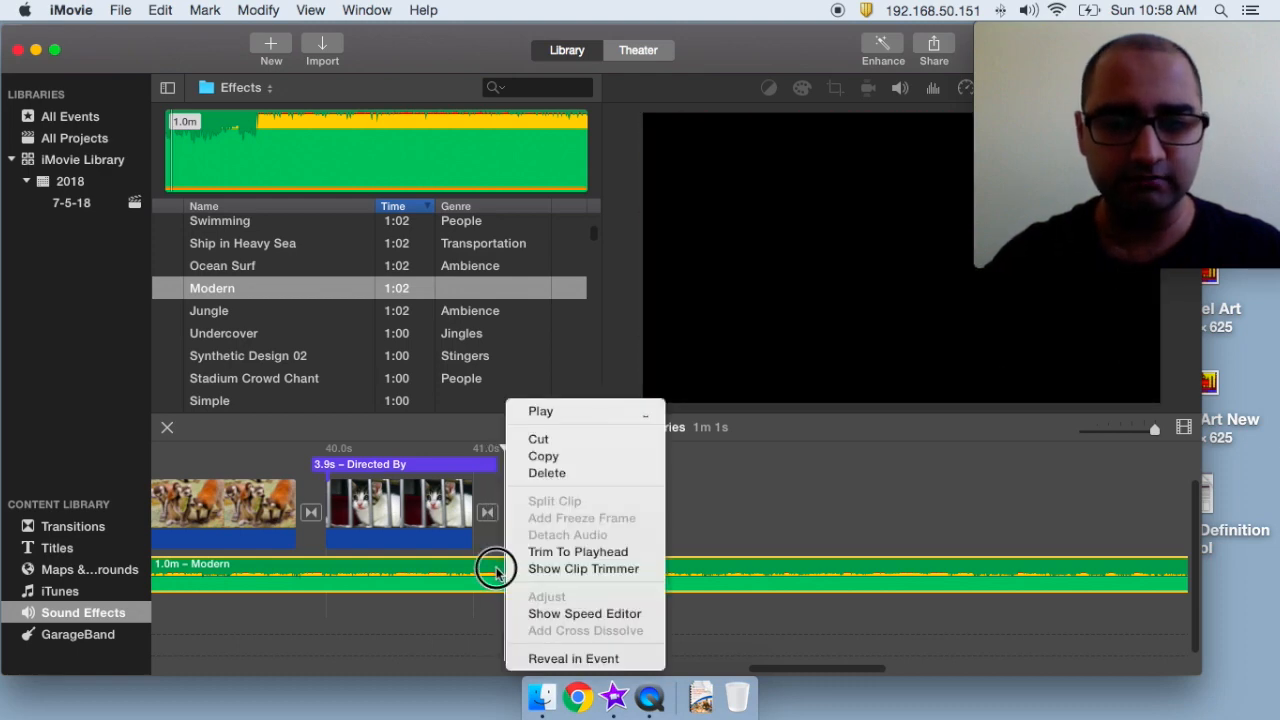
pyautogui.click(496, 570)
# Trim the end of the Modern track to 43.1 s so it finishes with the project's closing transition.
pyautogui.moveTo(818, 673); pyautogui.dragTo(1140, 673)
pyautogui.moveTo(800, 566); pyautogui.dragTo(212, 571)
pyautogui.moveTo(1111, 428)
pyautogui.mouseDown()
pyautogui.moveTo(1123, 429)
pyautogui.moveTo(1104, 431)
pyautogui.mouseUp()
pyautogui.moveTo(1057, 673); pyautogui.dragTo(349, 668)
pyautogui.moveTo(972, 564); pyautogui.dragTo(883, 573)
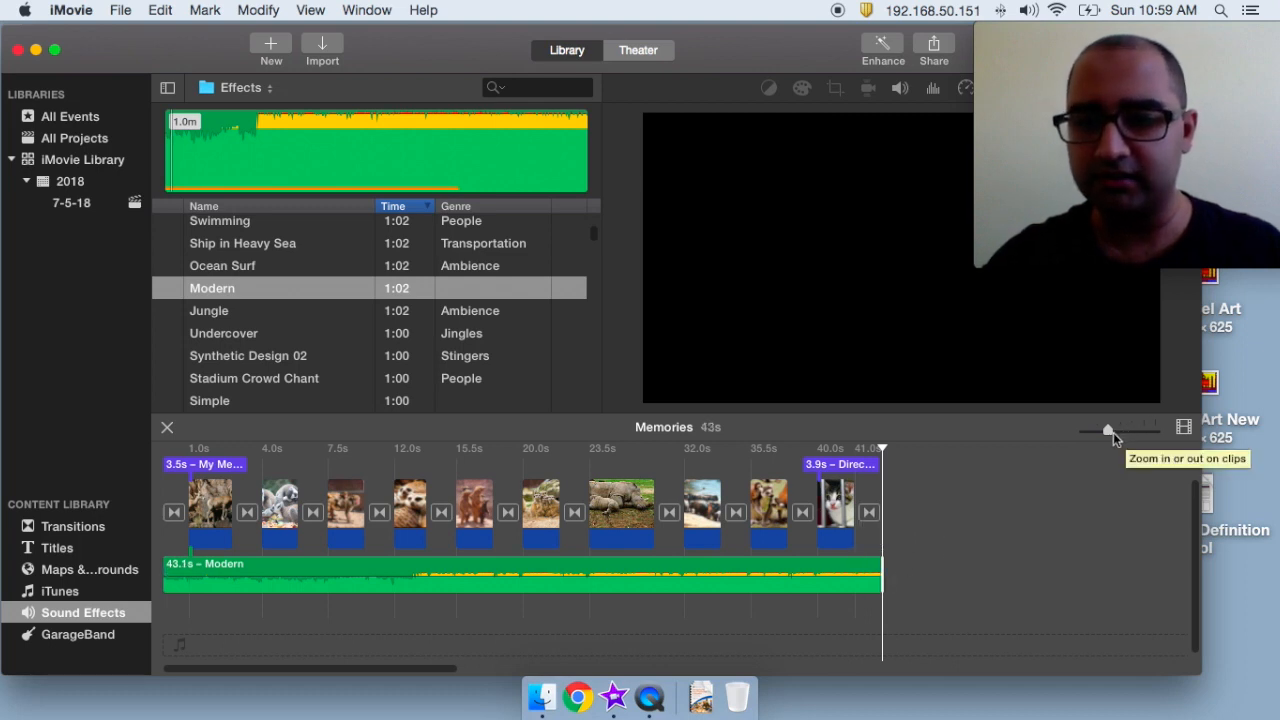
# Fade out the Modern track from just before the final cat photo to its end, and play back the ending.
pyautogui.moveTo(1124, 436); pyautogui.dragTo(1165, 438)
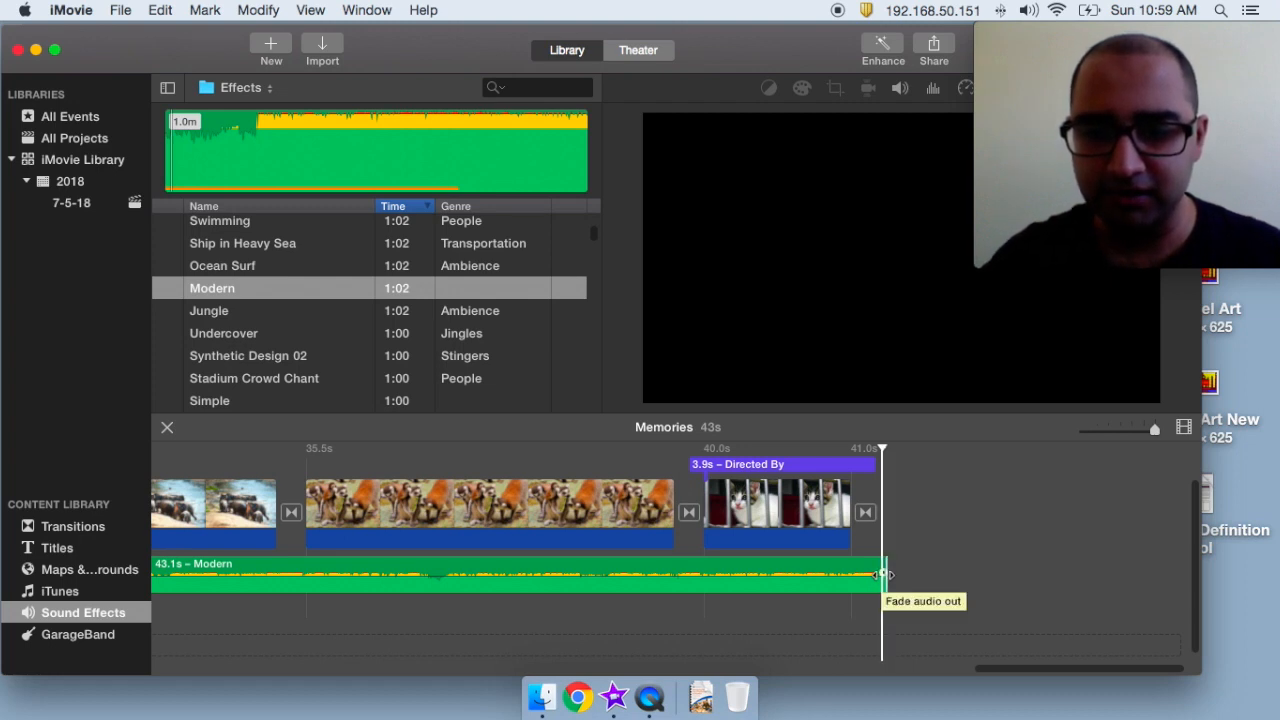
pyautogui.moveTo(882, 574); pyautogui.dragTo(826, 583)
pyautogui.moveTo(812, 583); pyautogui.dragTo(692, 585)
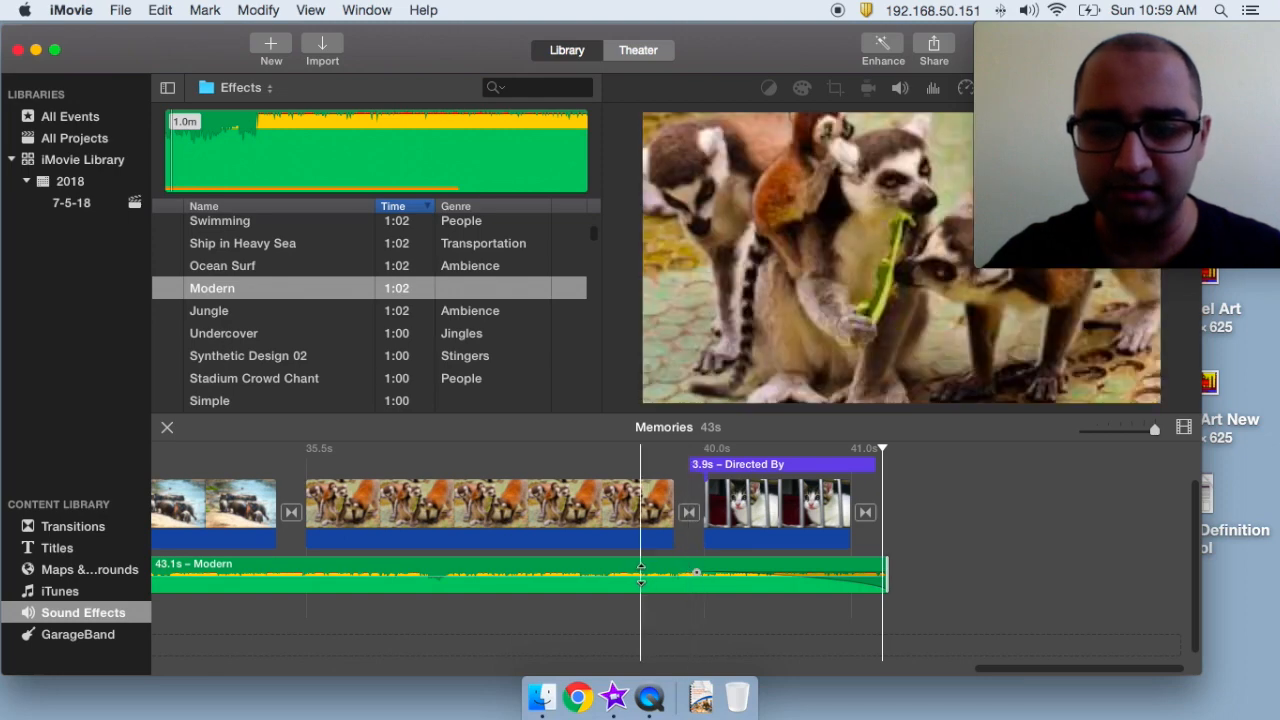
pyautogui.press('space')
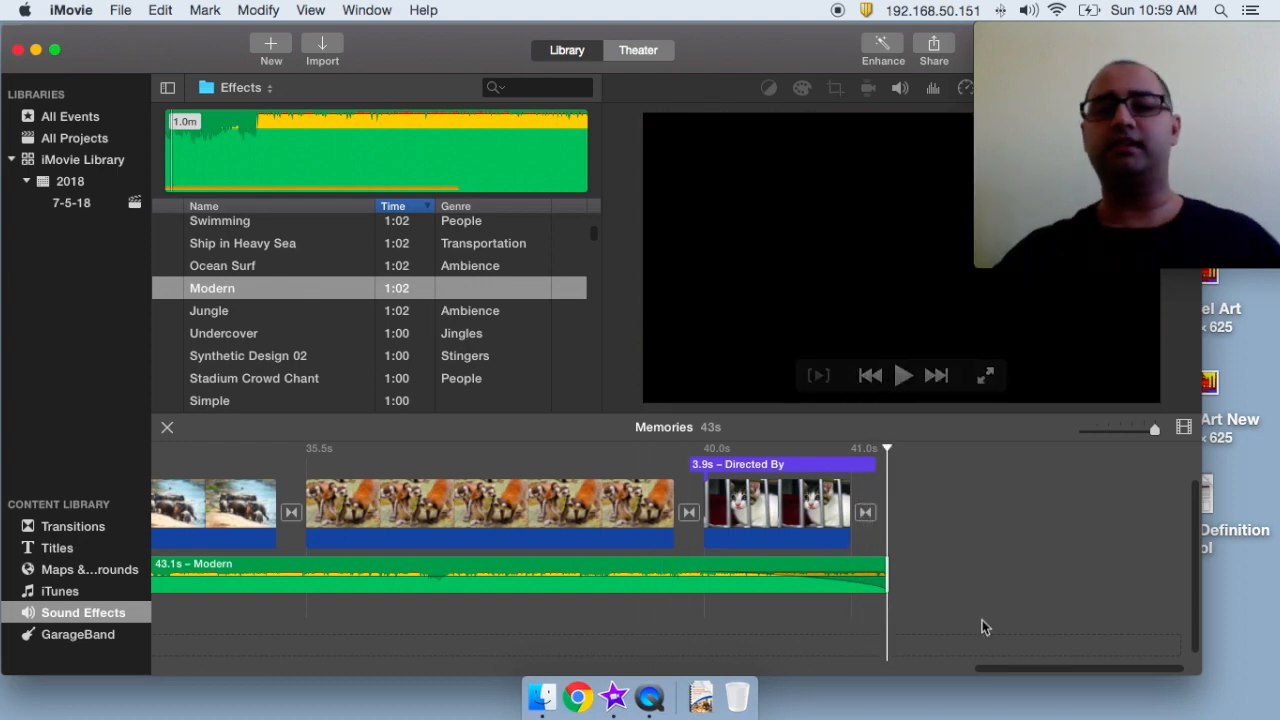
# Return to the beginning of the timeline and turn on automatic enhancement.
pyautogui.moveTo(1046, 672); pyautogui.dragTo(25, 660)
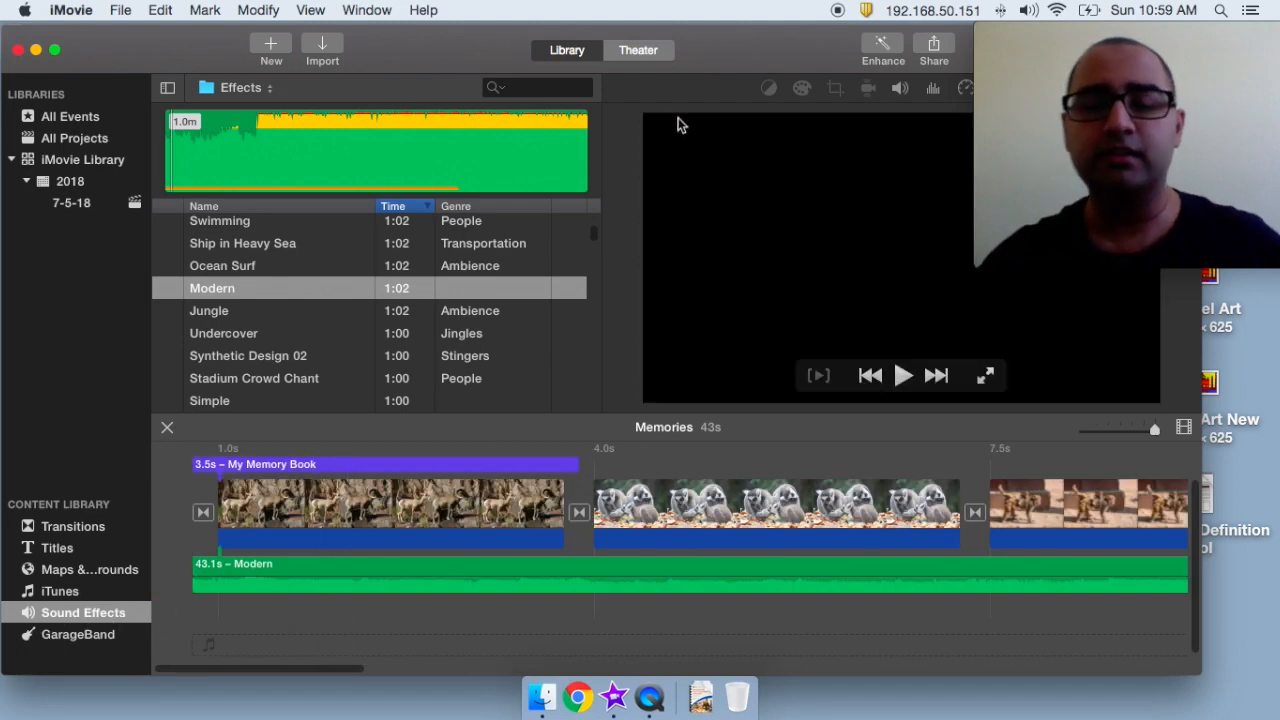
pyautogui.click(884, 48)
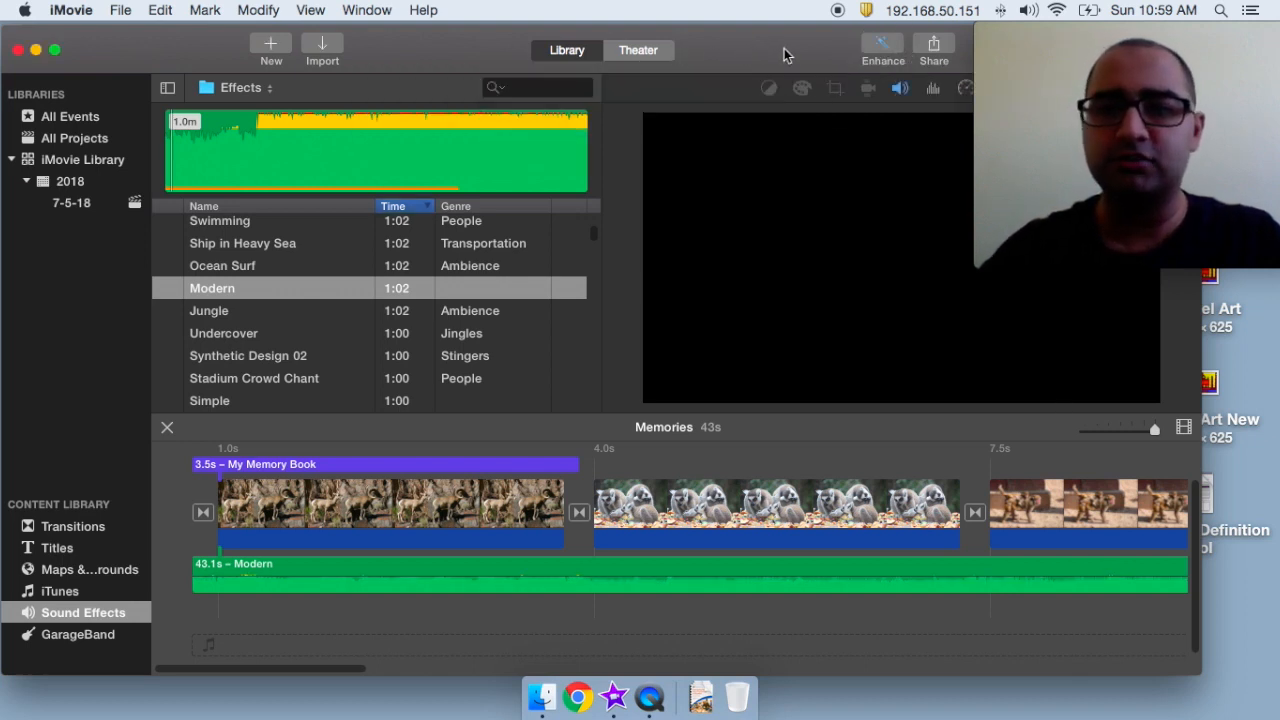
# Move the camera recording window clear of the sharing options and choose to share the project as a file.
pyautogui.click(936, 50)
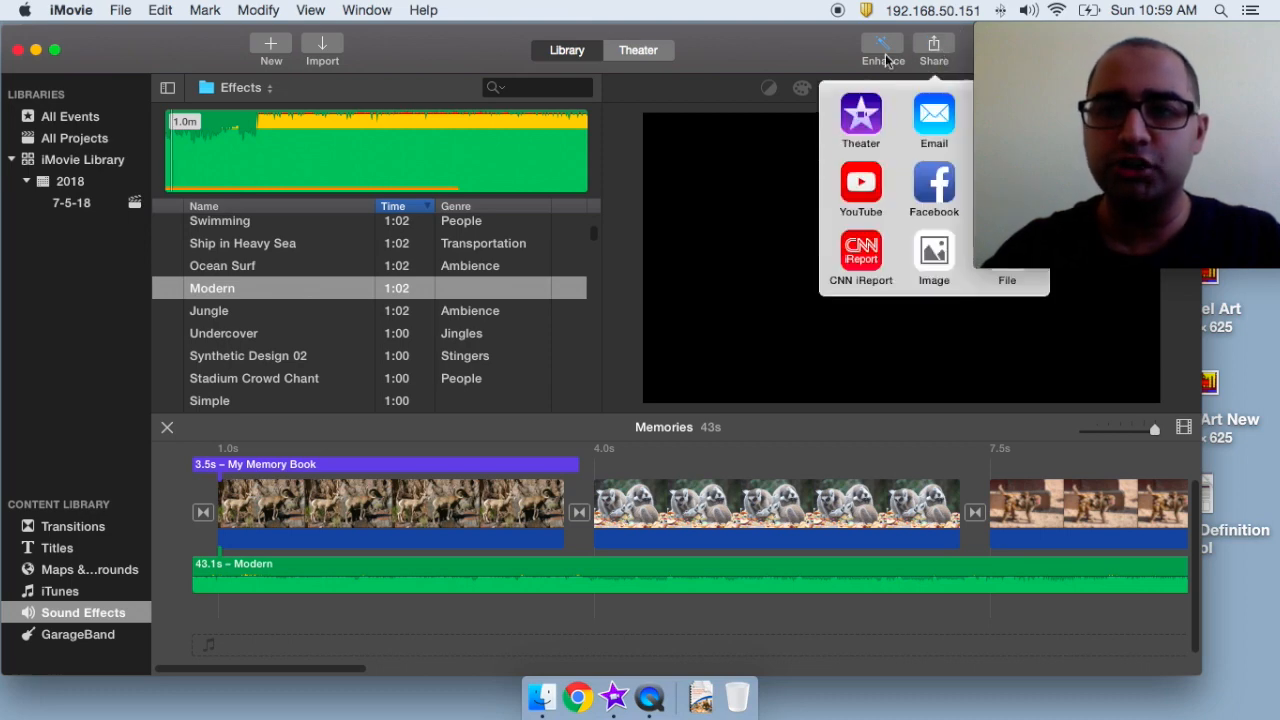
pyautogui.moveTo(1130, 32); pyautogui.dragTo(1063, 434)
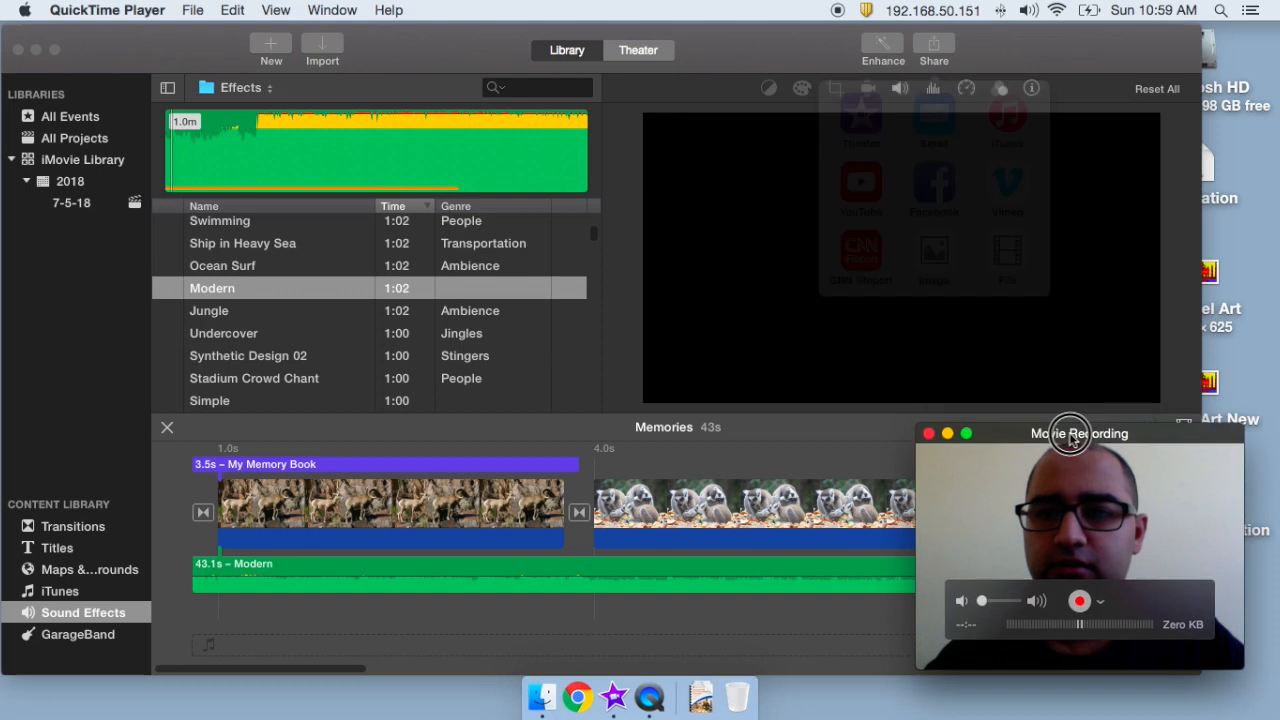
pyautogui.click(931, 48)
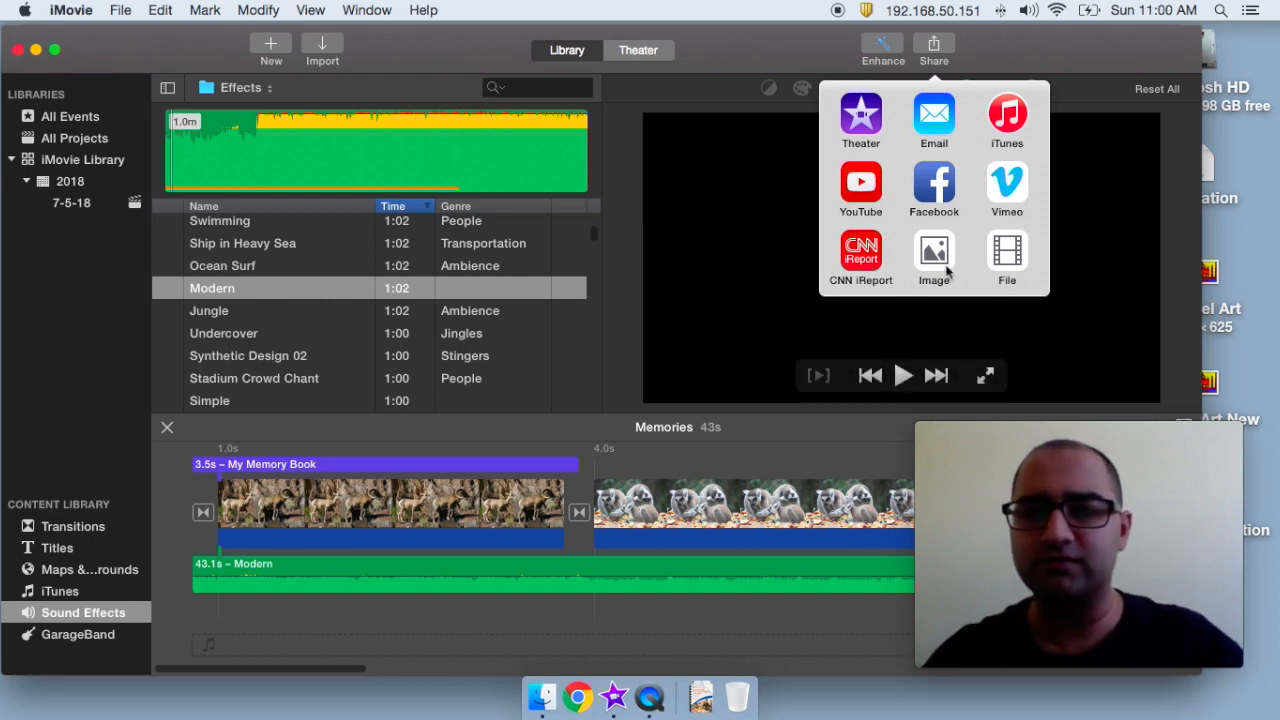
pyautogui.click(1007, 250)
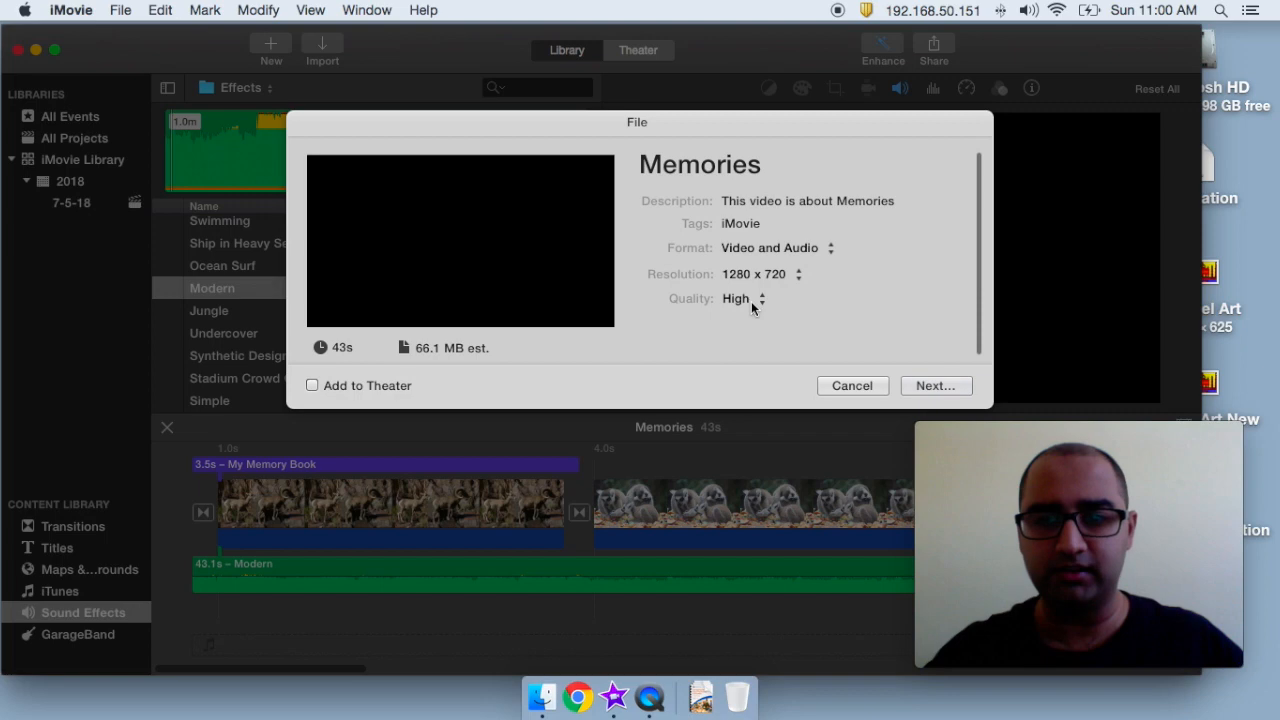
# Review the export quality and resolution choices, keeping High quality and 1280 x 720.
pyautogui.click(758, 302)
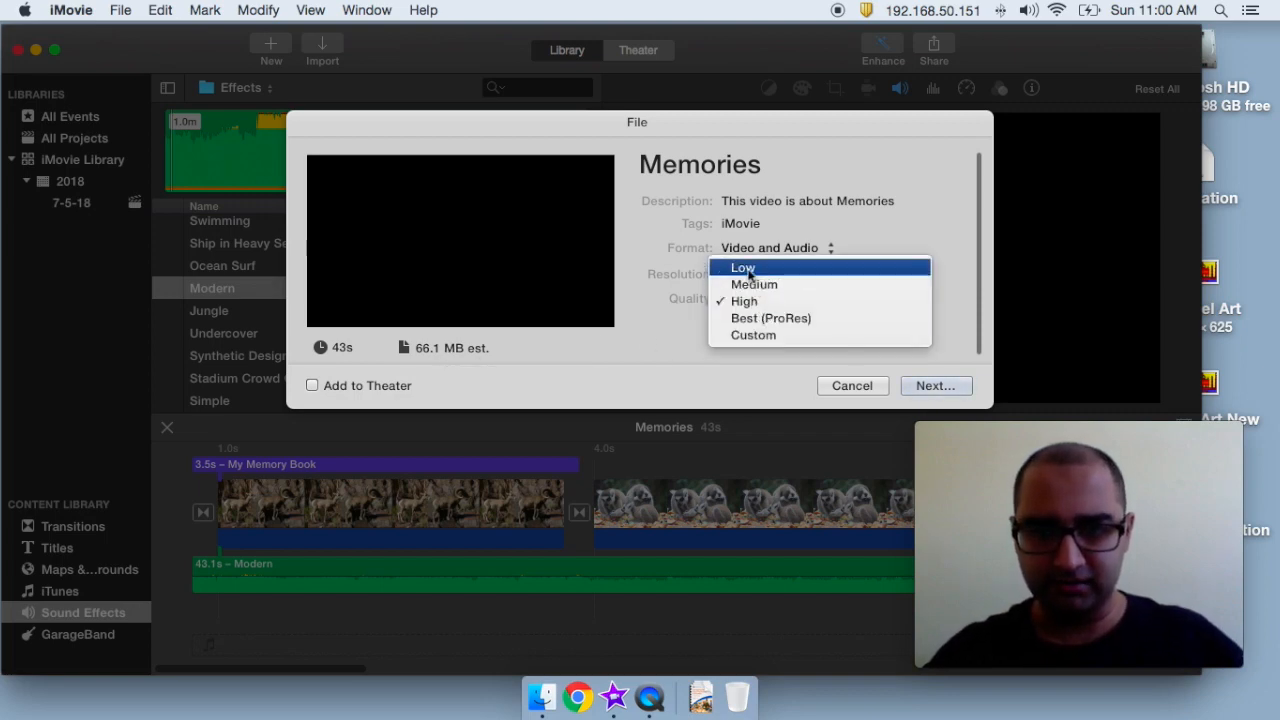
pyautogui.click(758, 302)
pyautogui.click(765, 277)
pyautogui.click(766, 280)
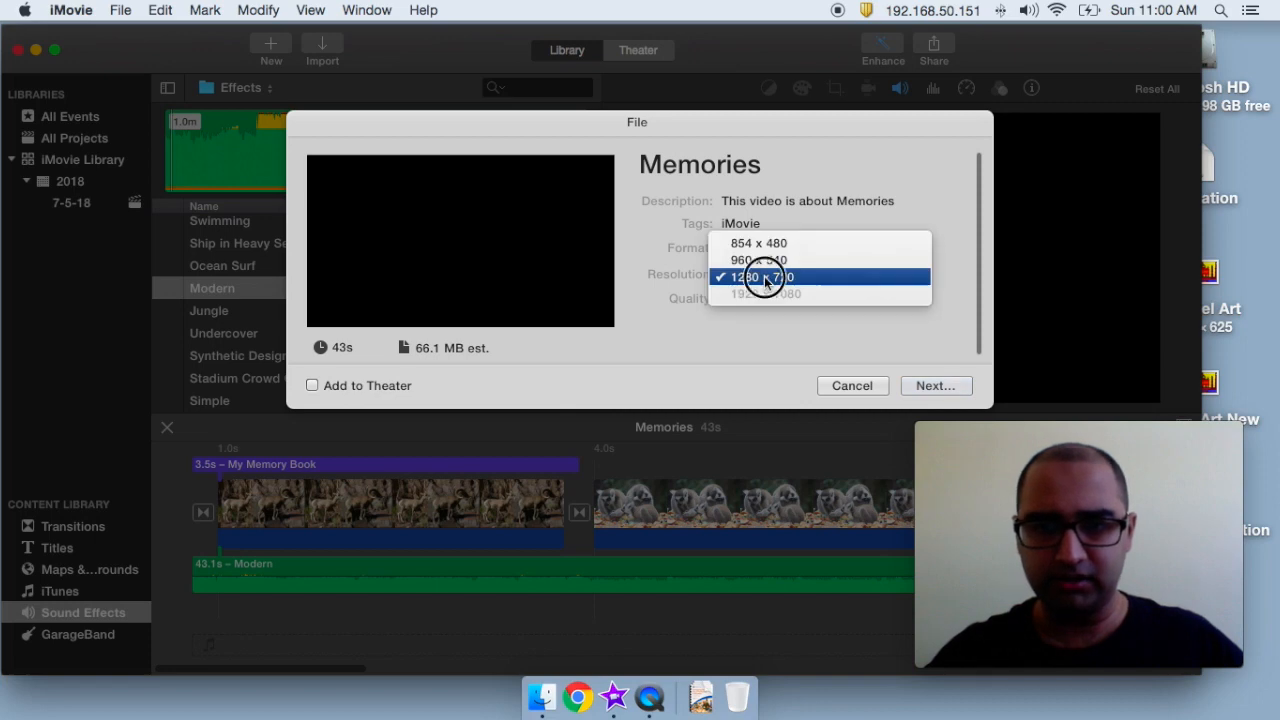
# Save the exported movie as Memories Final Video in the Media folder on the Desktop.
pyautogui.click(948, 385)
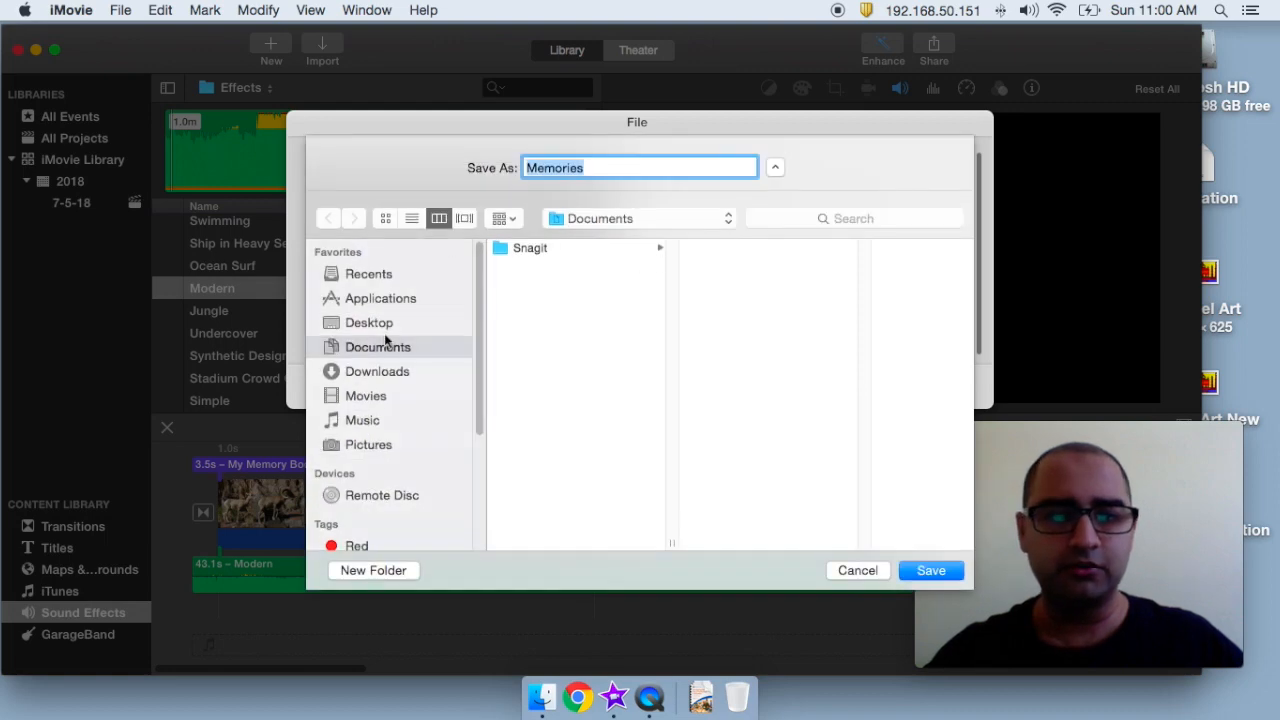
pyautogui.click(380, 324)
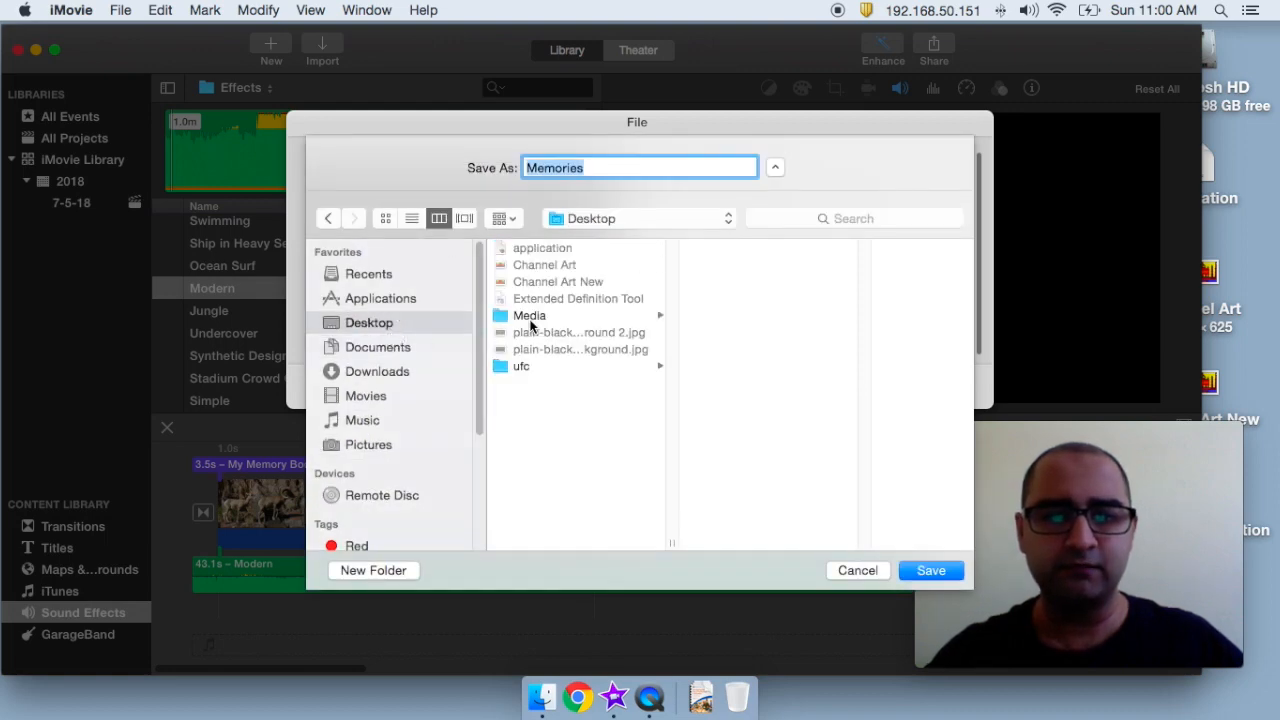
pyautogui.click(530, 318)
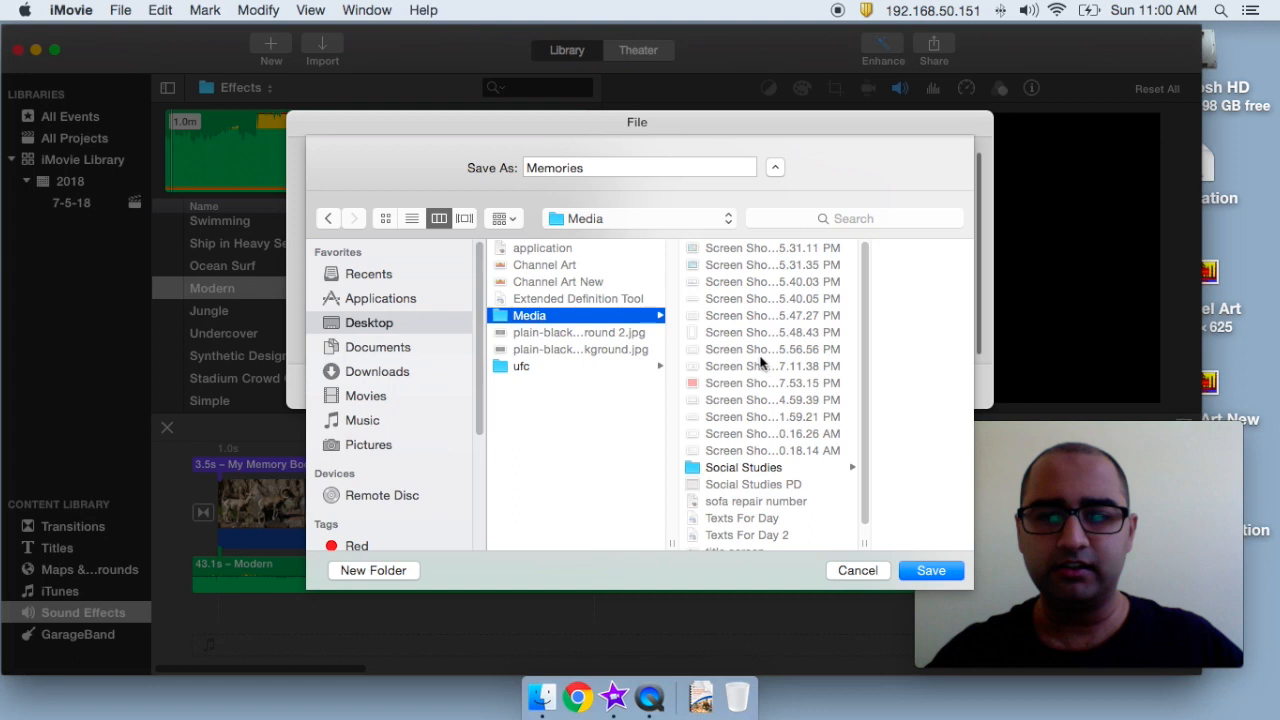
pyautogui.click(614, 167)
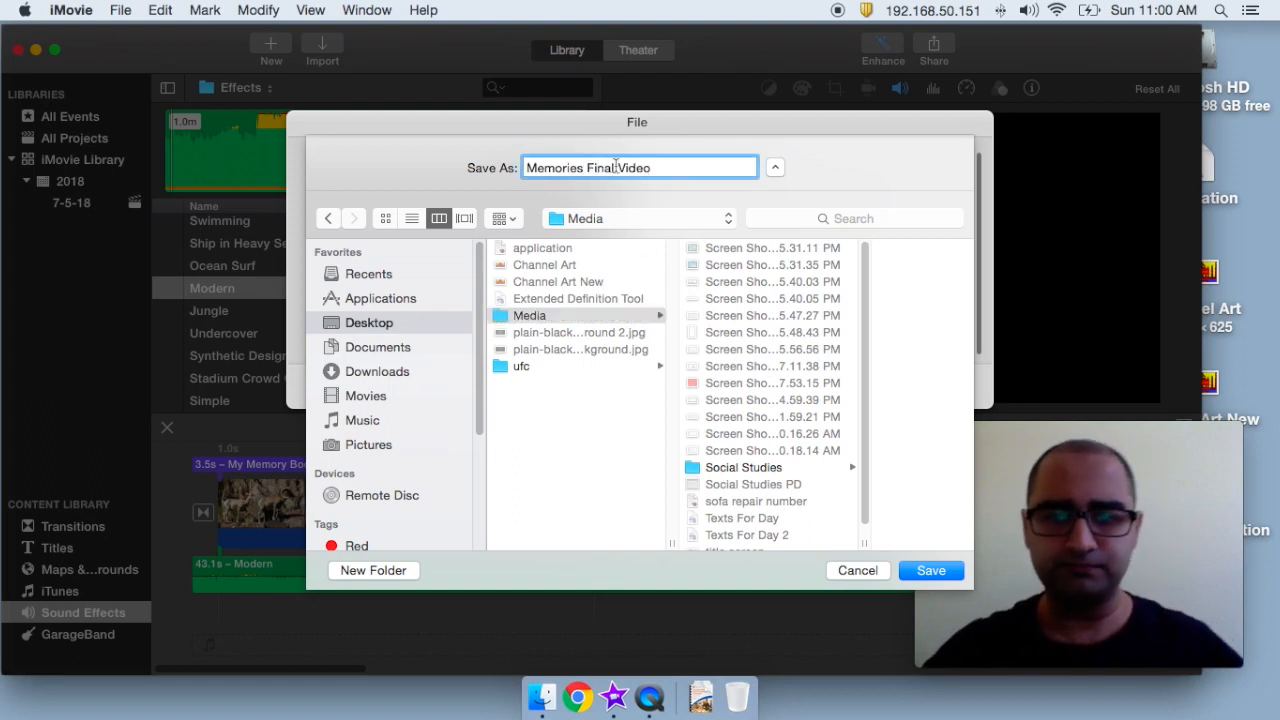
pyautogui.click(921, 570)
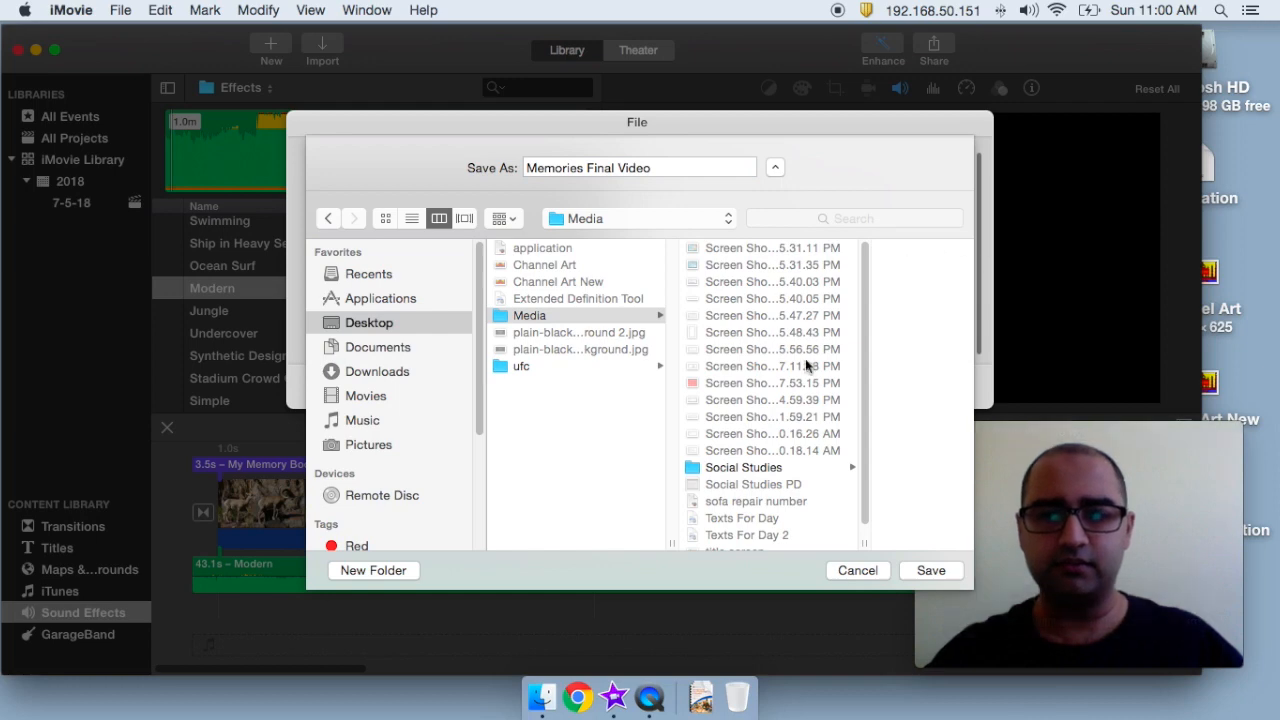